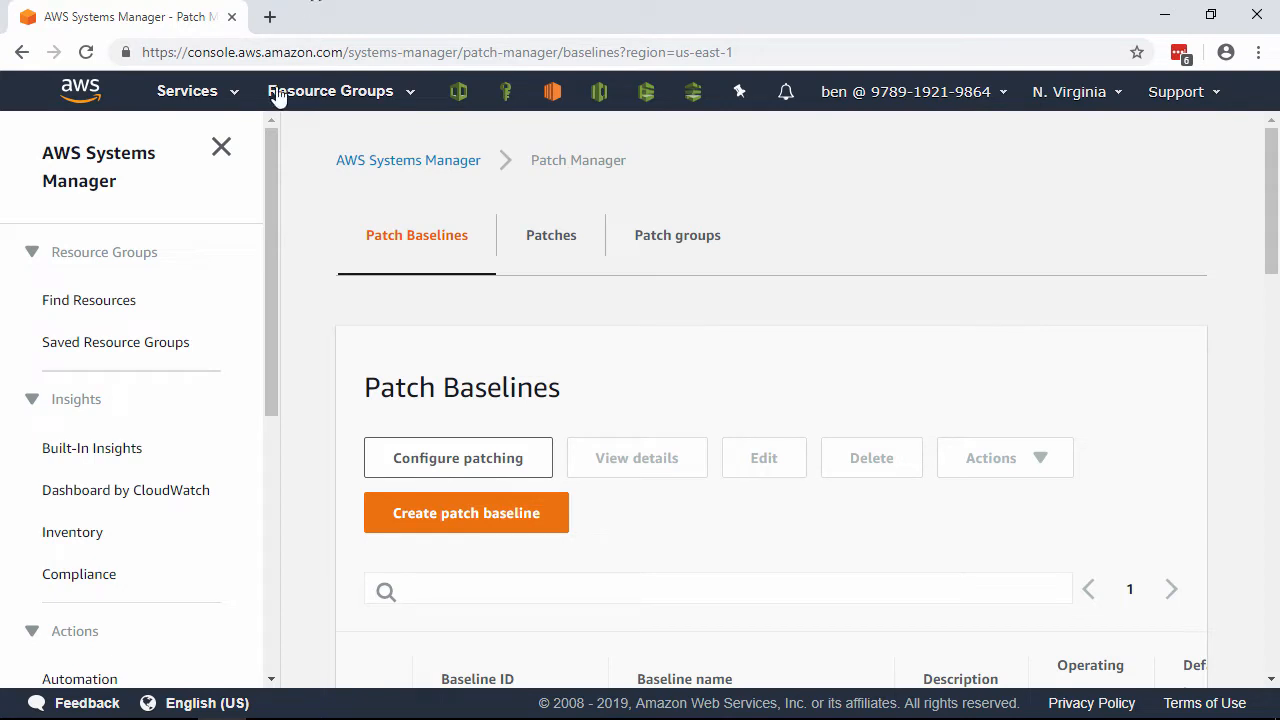
# Start a Session Manager session on the running Amazon Linux instance in availability zone us-east-1a
pyautogui.moveTo(270, 162); pyautogui.dragTo(252, 360)
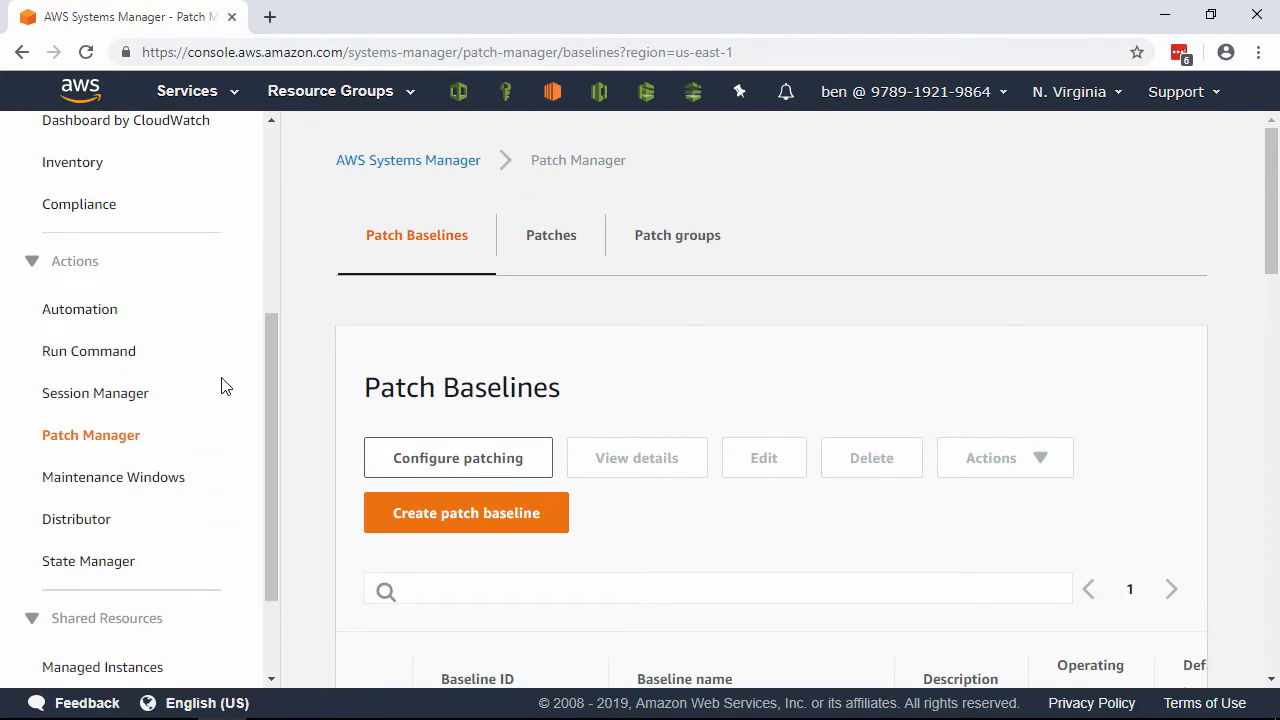
pyautogui.click(144, 403)
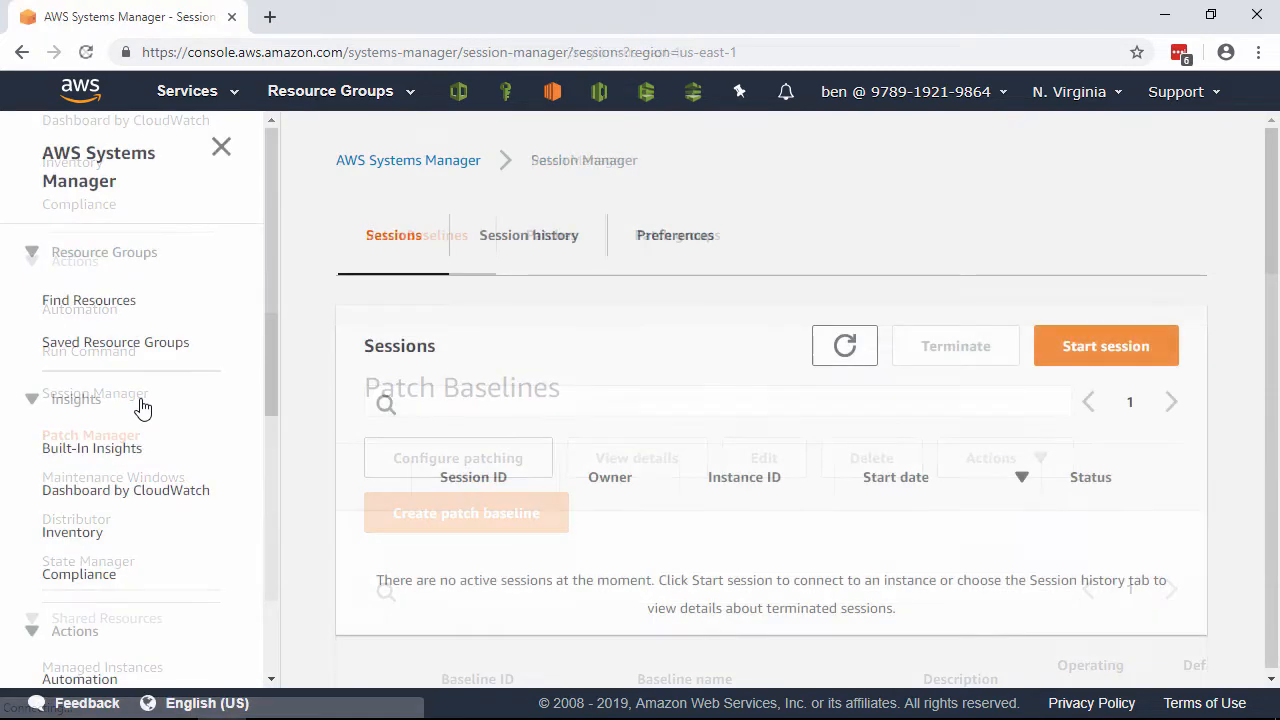
pyautogui.click(1135, 364)
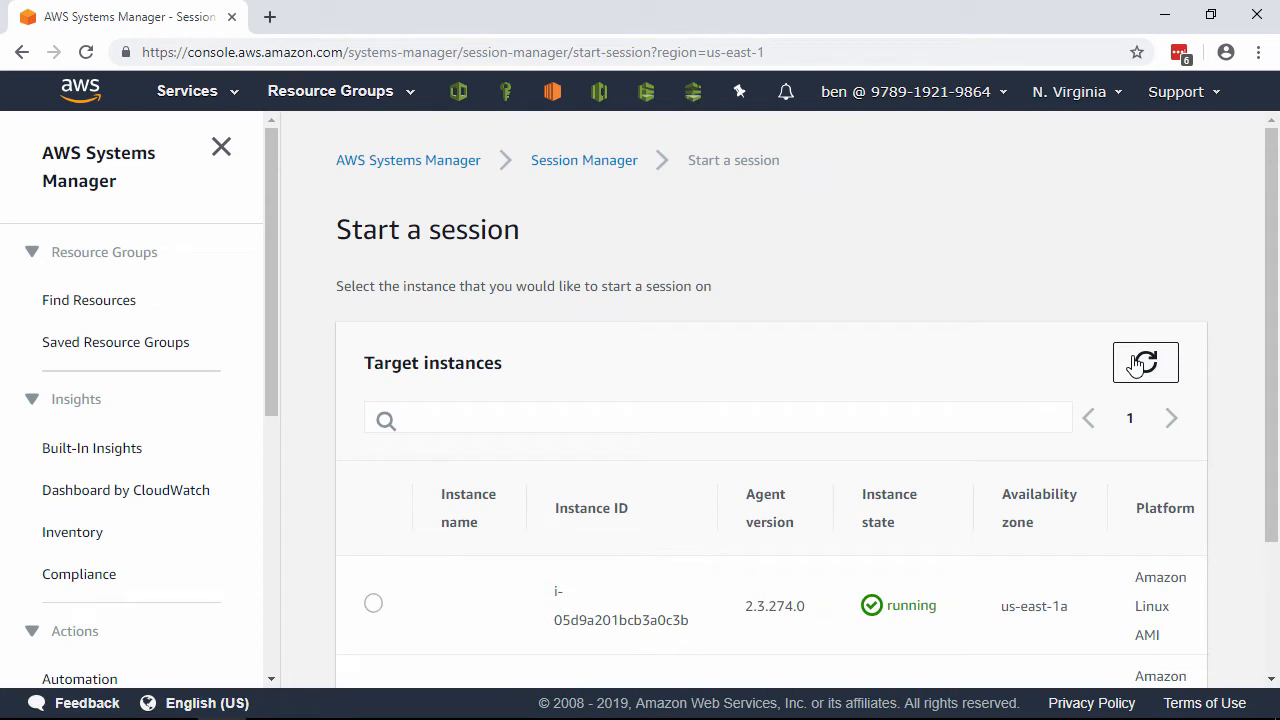
pyautogui.click(371, 606)
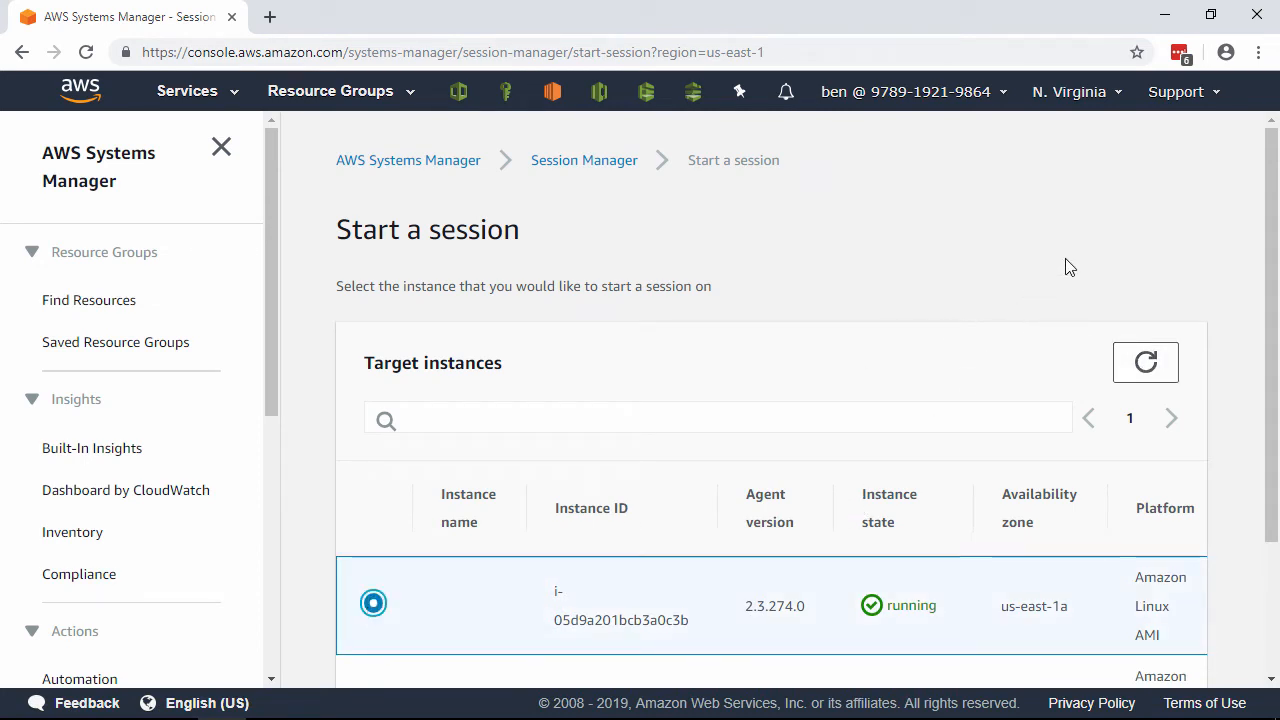
pyautogui.scroll(-2, 1065, 262)
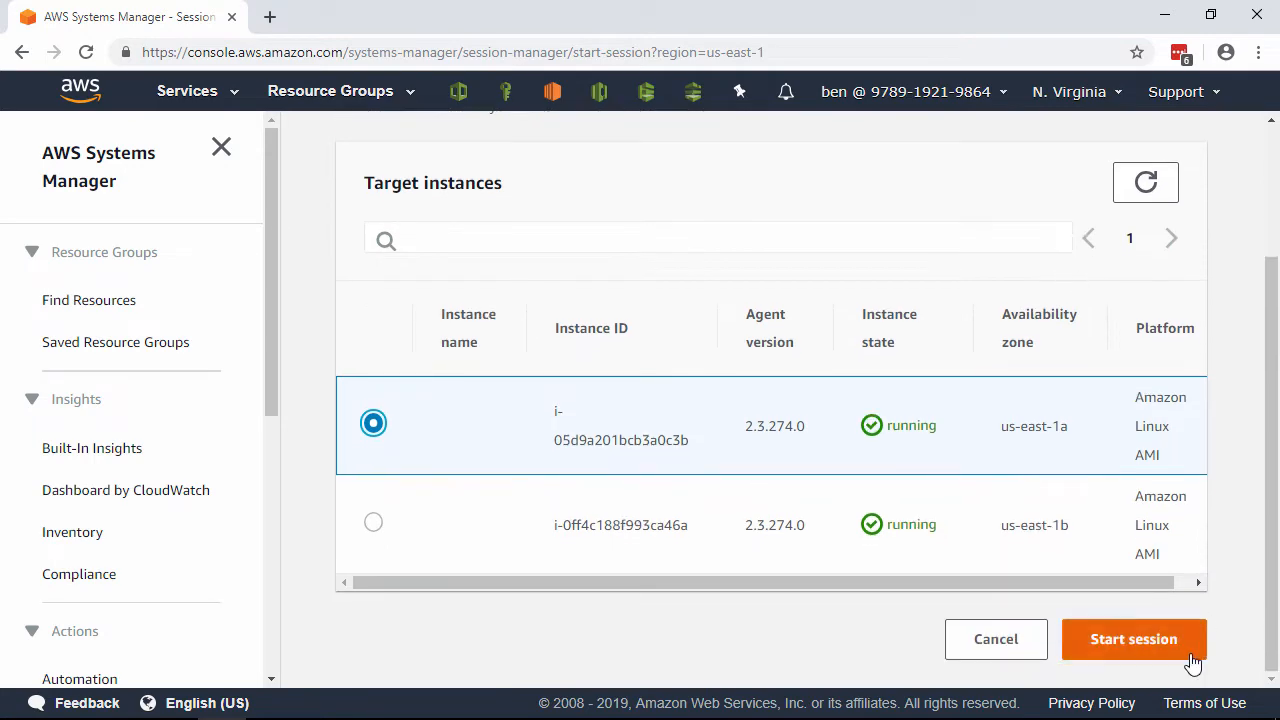
pyautogui.click(1193, 662)
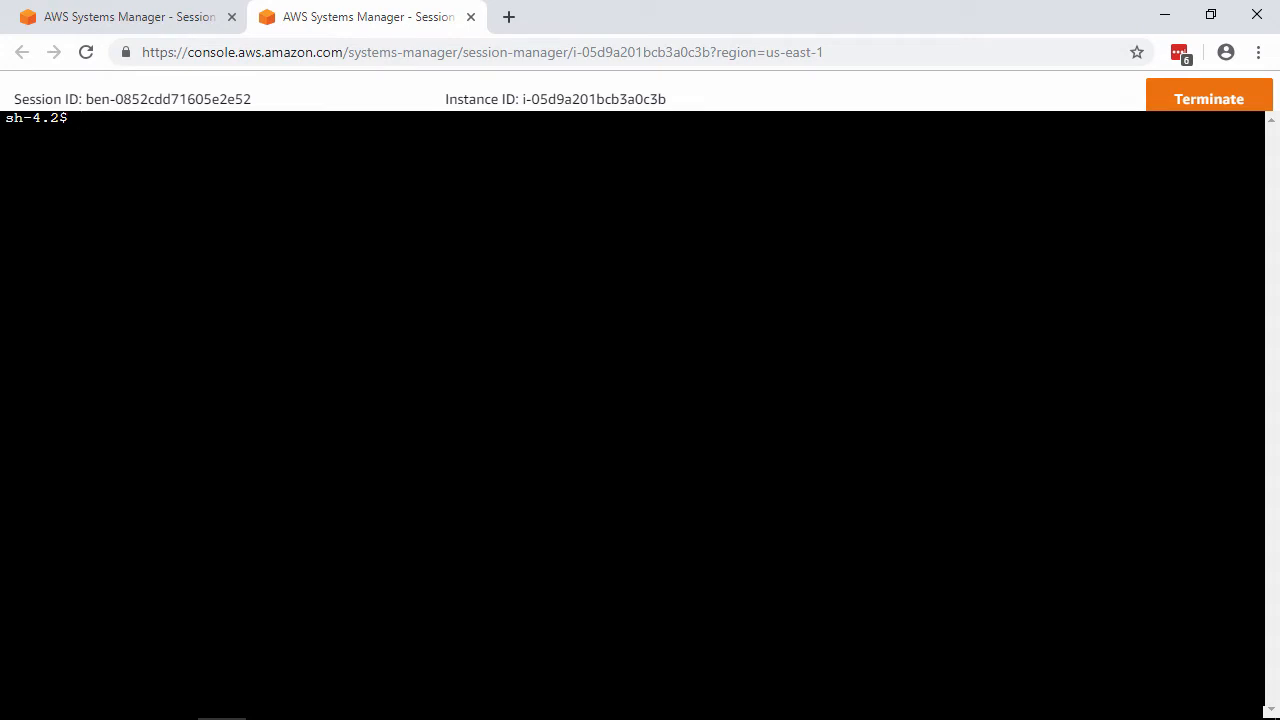
# Install Git 2.13.6 on the instance by running "sudo yum install -y git-2.13.6" in the session shell
pyautogui.write('sudo yum install -y git')
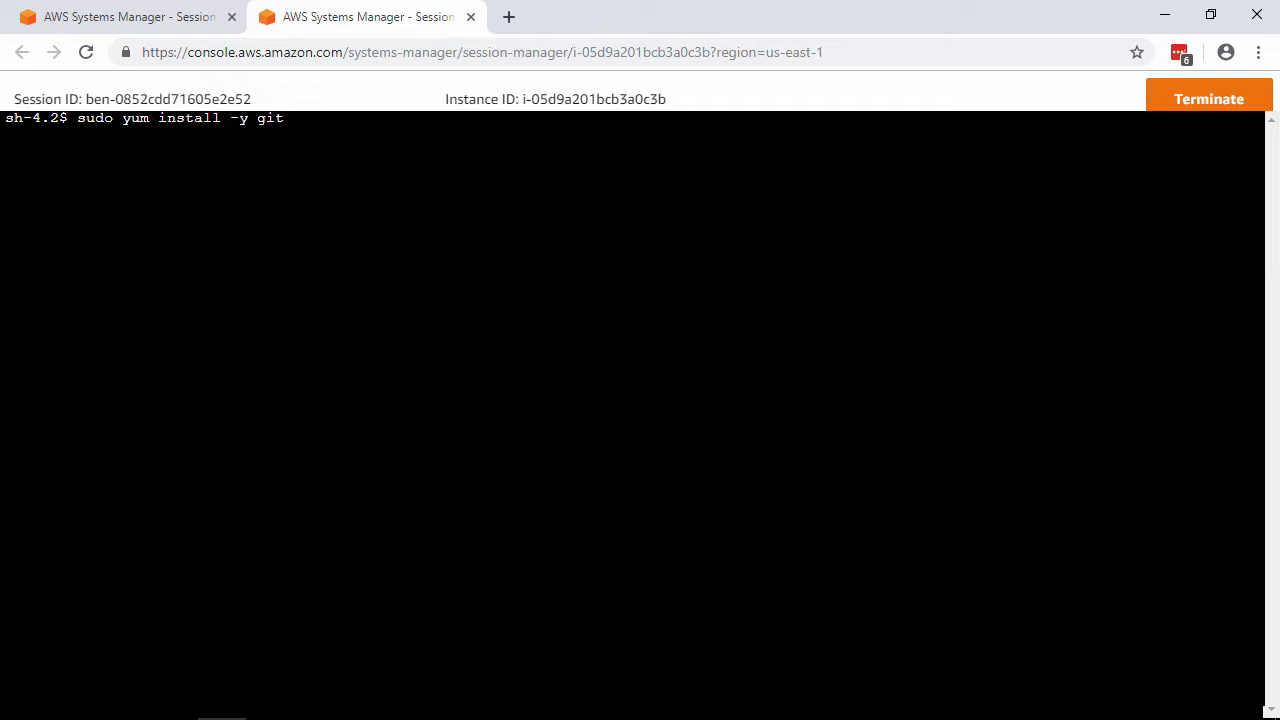
pyautogui.write('-2.13.6')
pyautogui.press('Return')
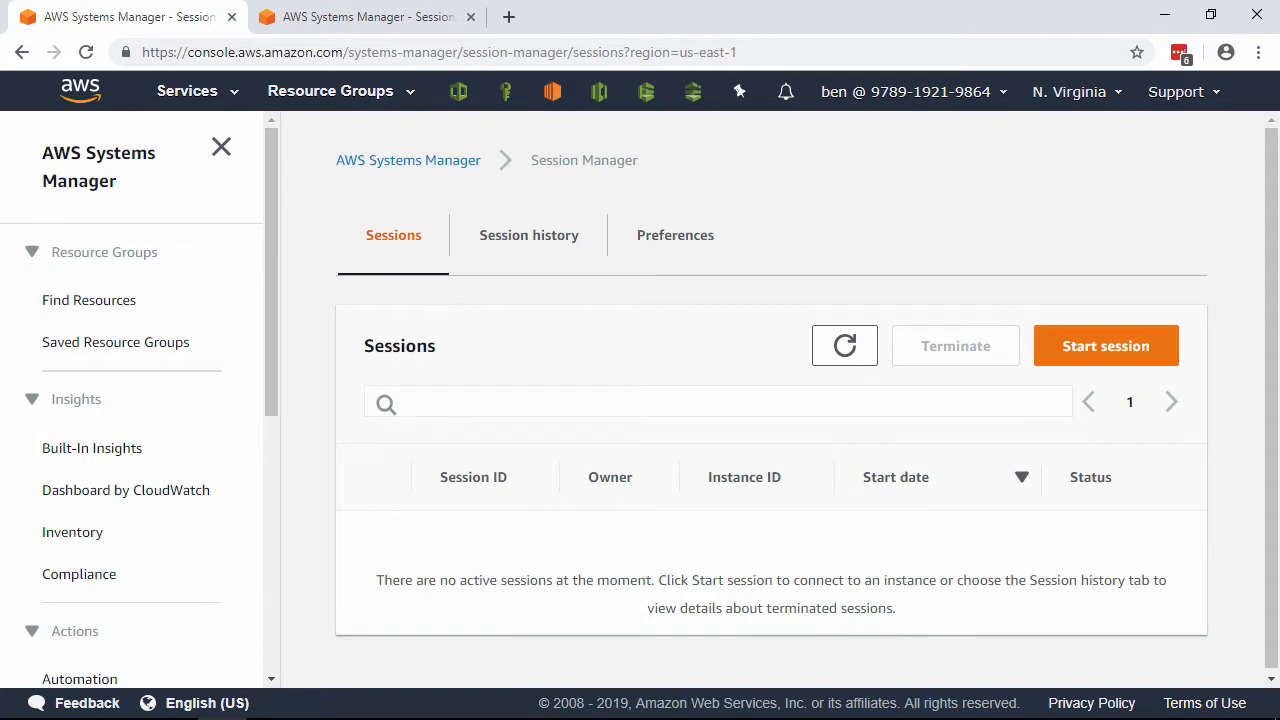
# Return to the Systems Manager console and begin configuring patching in Patch Manager
pyautogui.moveTo(272, 152); pyautogui.dragTo(268, 398)
pyautogui.click(112, 328)
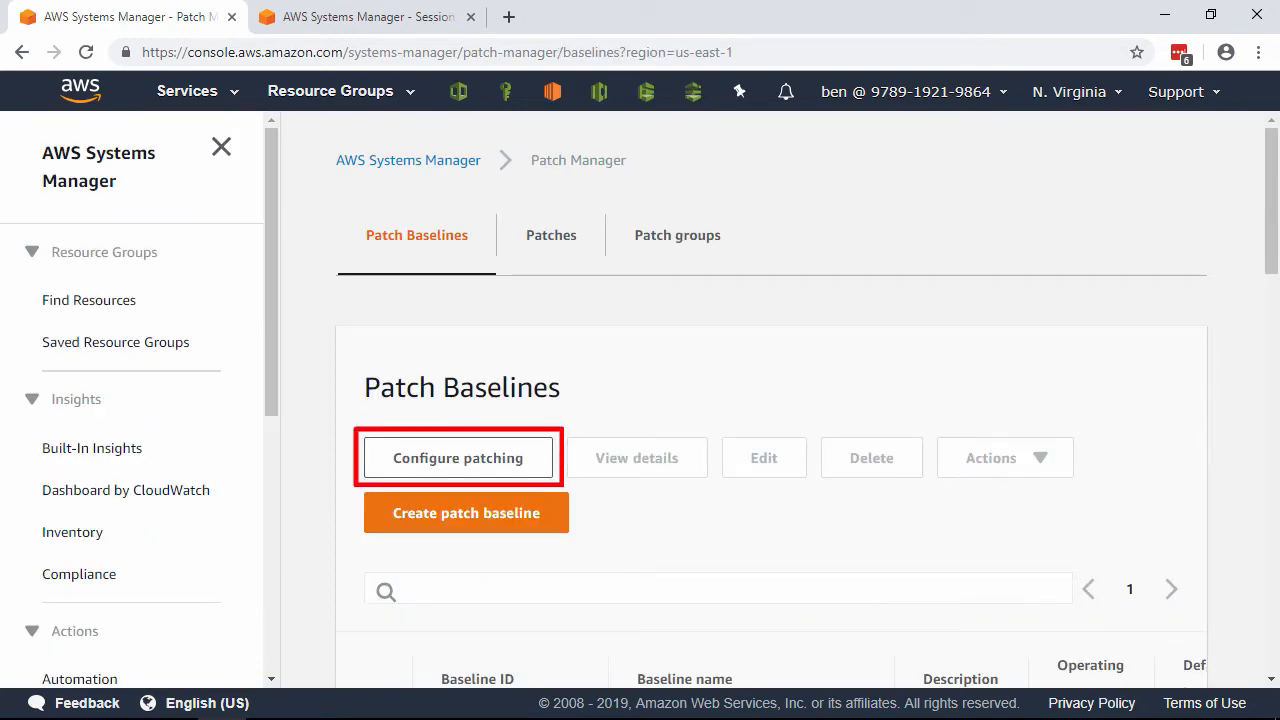
pyautogui.click(520, 457)
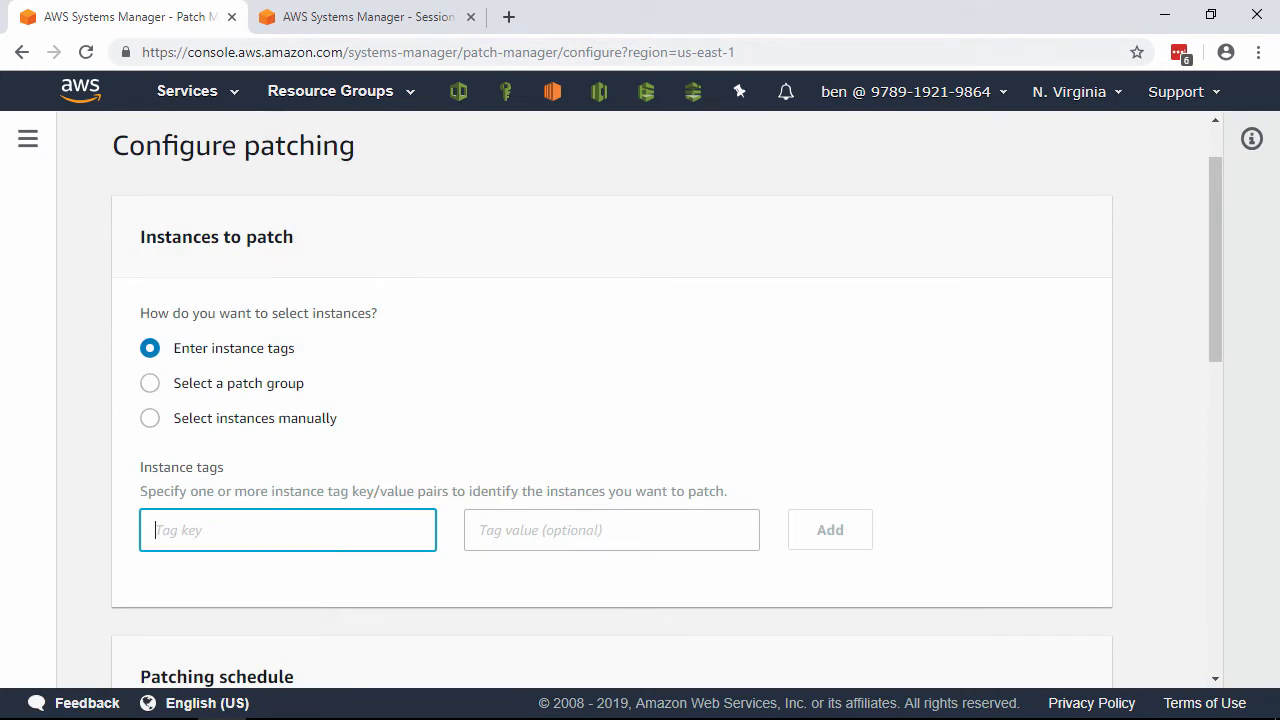
# Target the instances to patch by adding the tag key aws:cloudformation:stack-name with the value auto-scaling-production
pyautogui.write('aws')
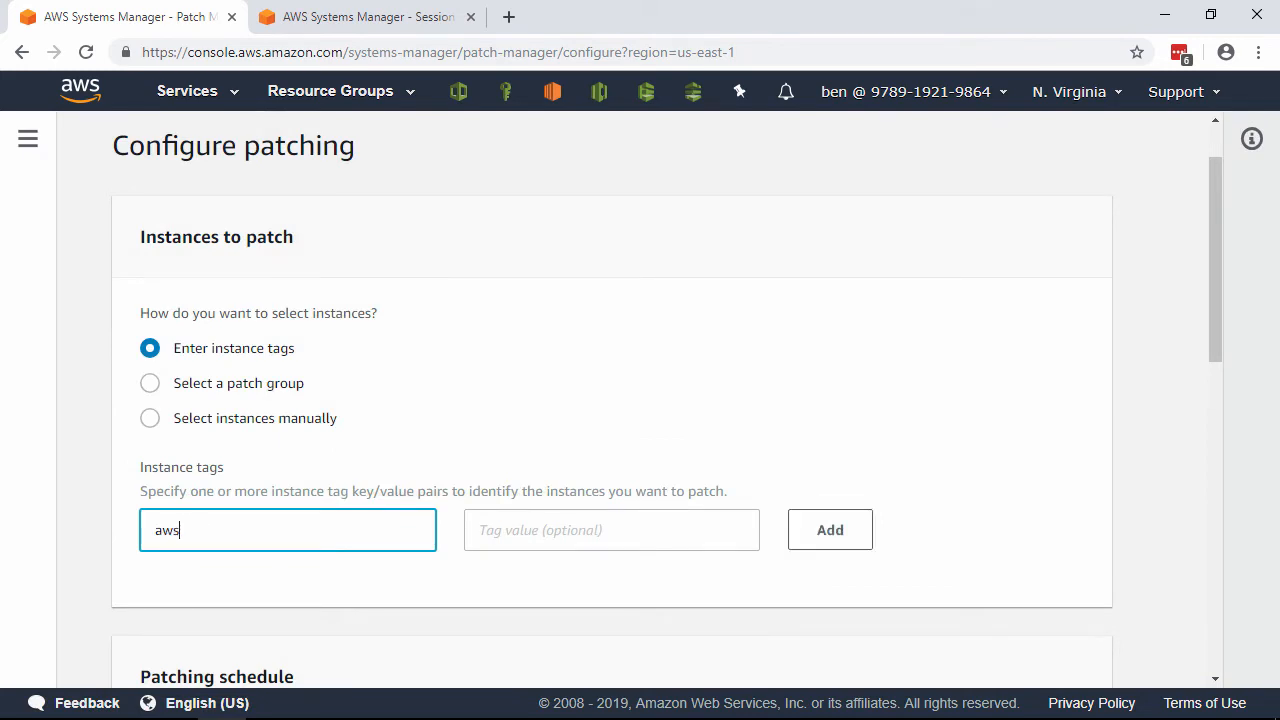
pyautogui.write(':cloudformation:stack-name')
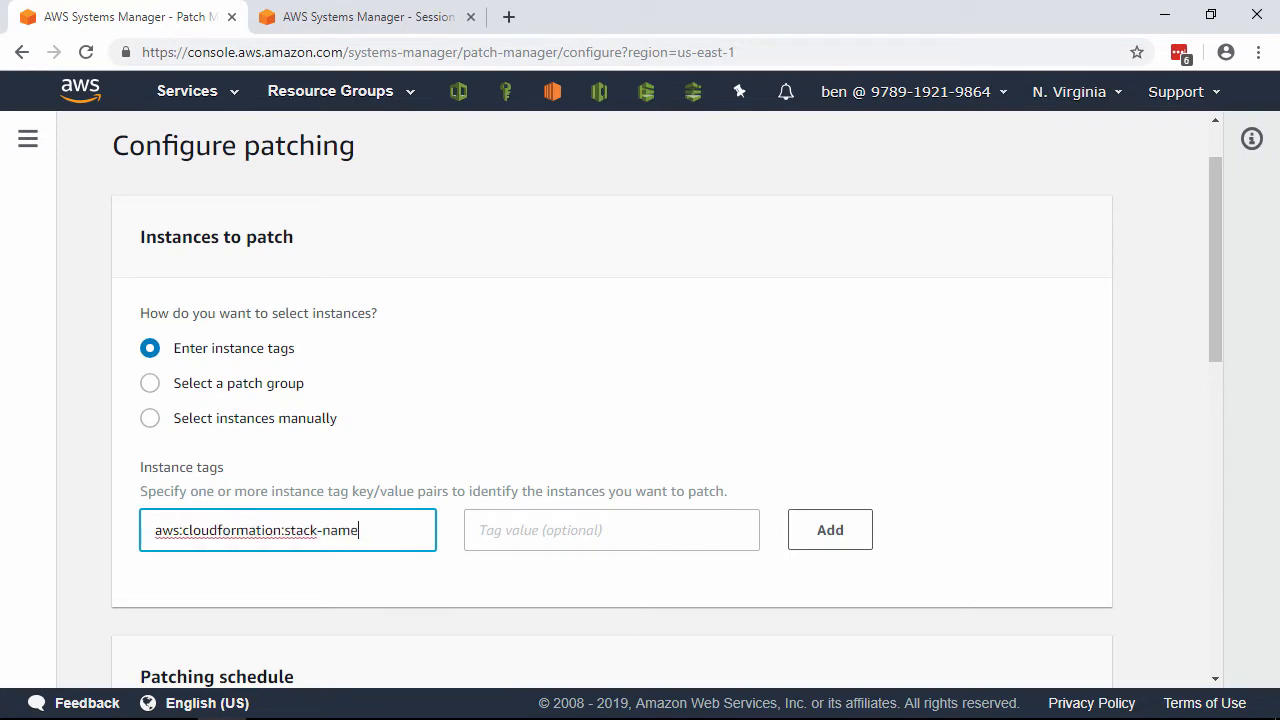
pyautogui.press('Tab')
pyautogui.write('au')
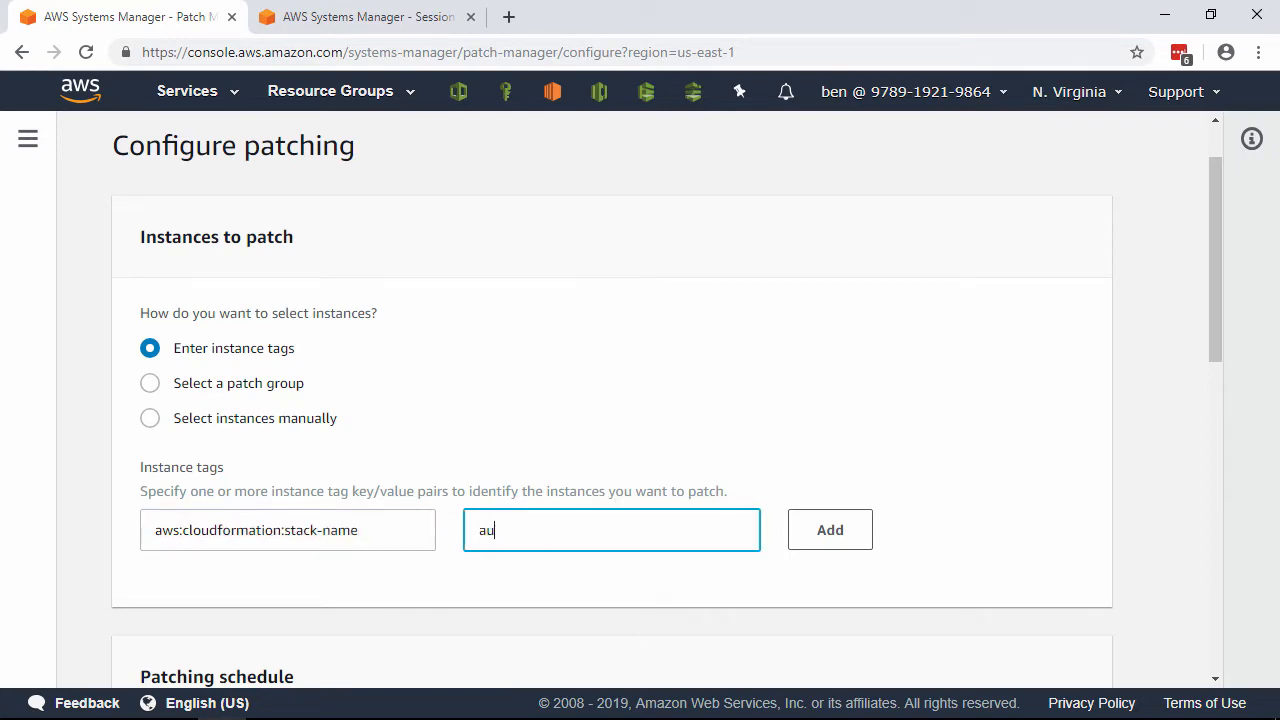
pyautogui.write('to-scaling-production')
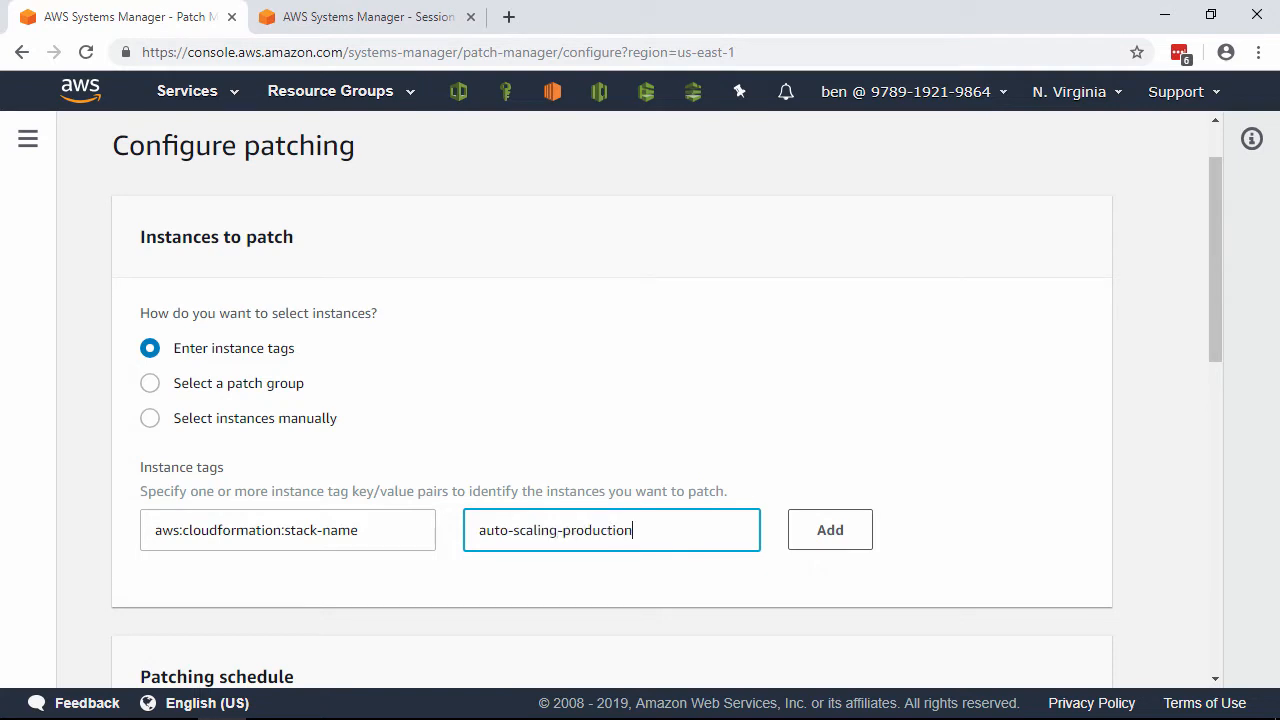
pyautogui.click(829, 529)
# Schedule patching in a new Maintenance Window that runs every Sunday at 04:00 using the CRON schedule builder
pyautogui.scroll(-1, 1218, 290)
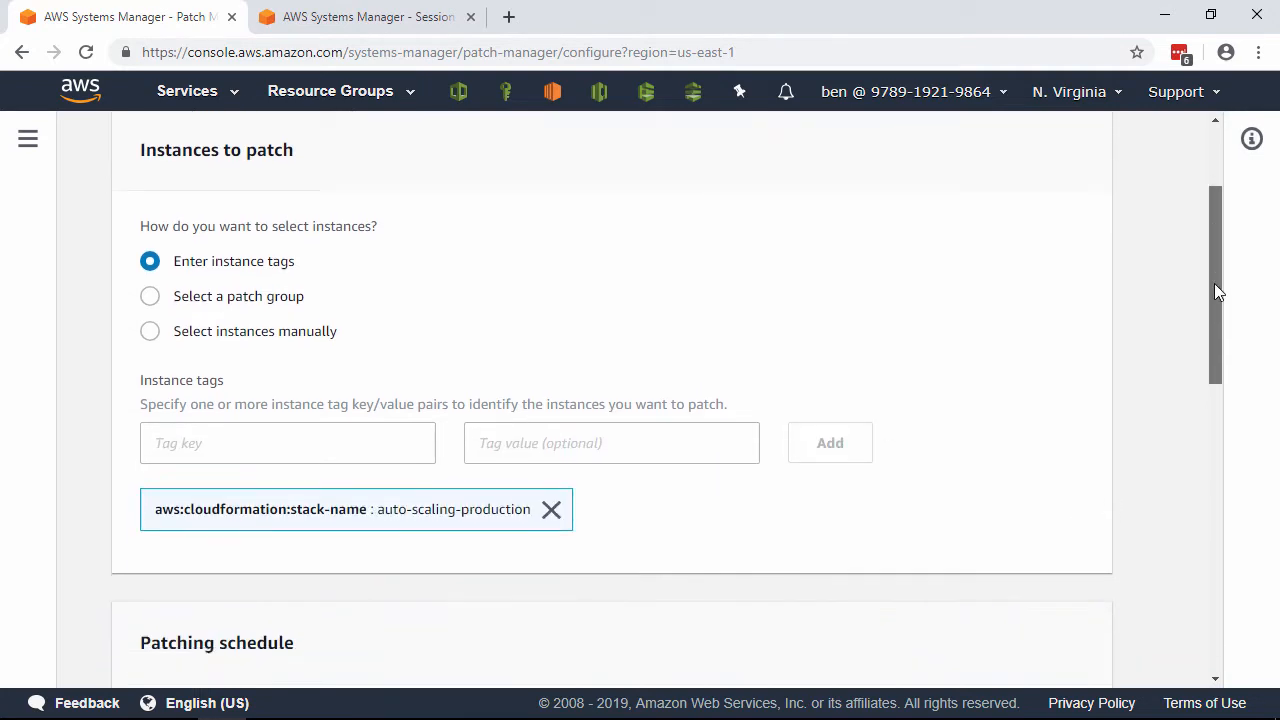
pyautogui.scroll(-5, 1218, 290)
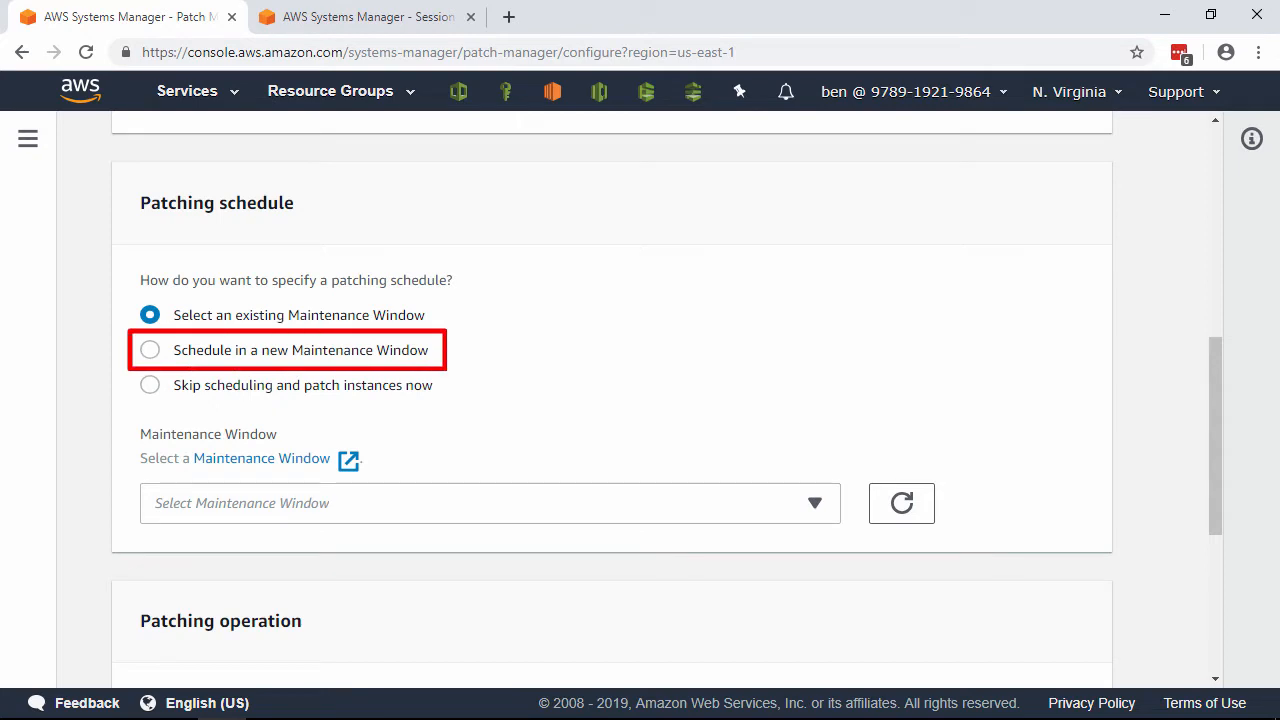
pyautogui.click(150, 352)
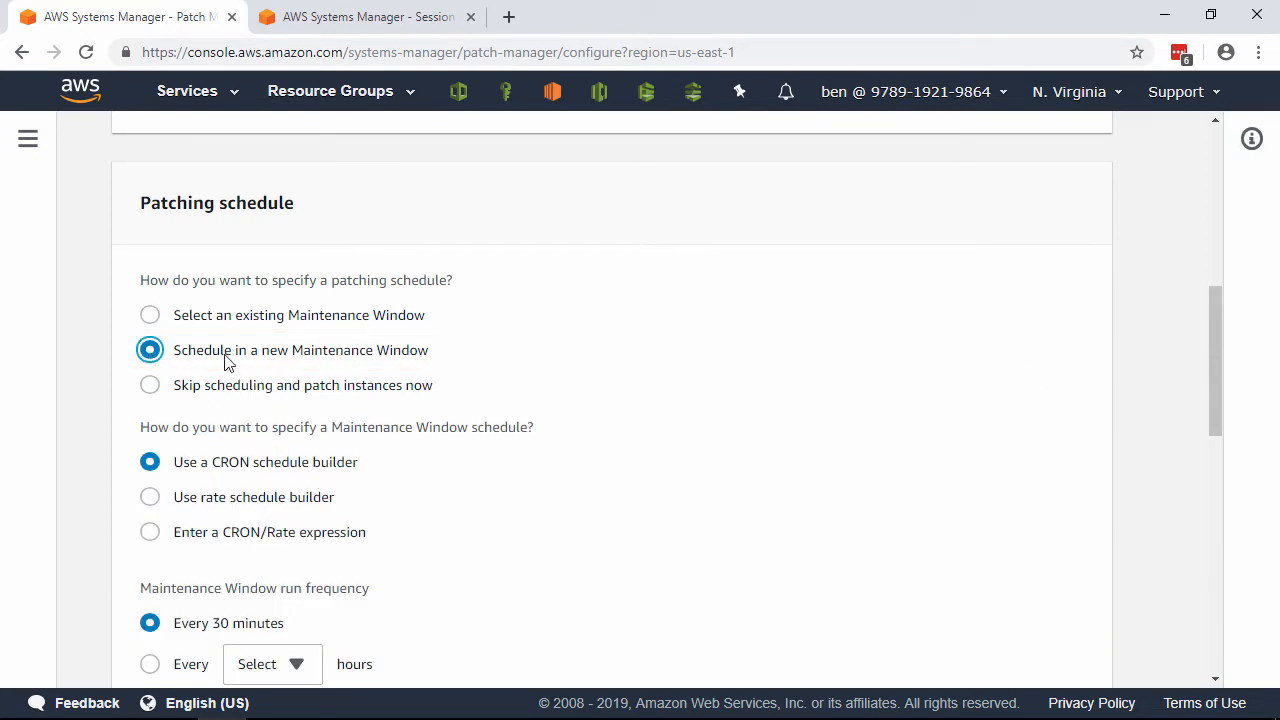
pyautogui.moveTo(1218, 308); pyautogui.dragTo(1219, 337)
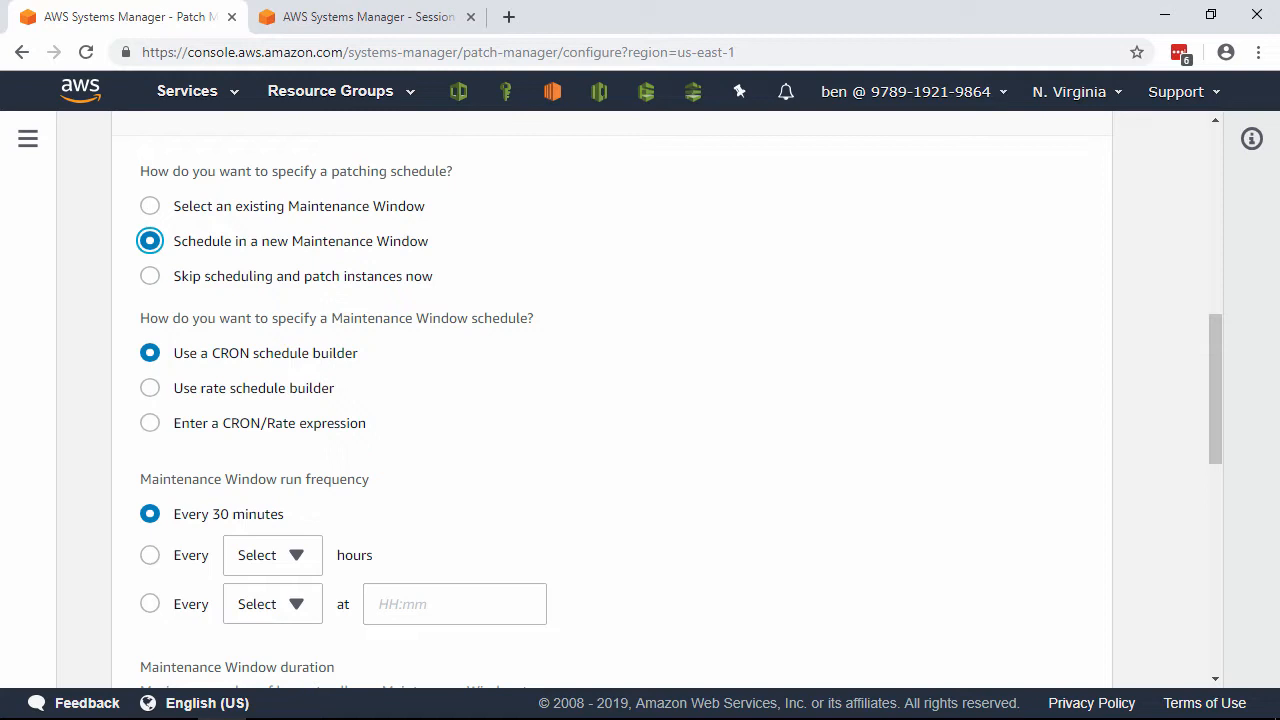
pyautogui.click(150, 603)
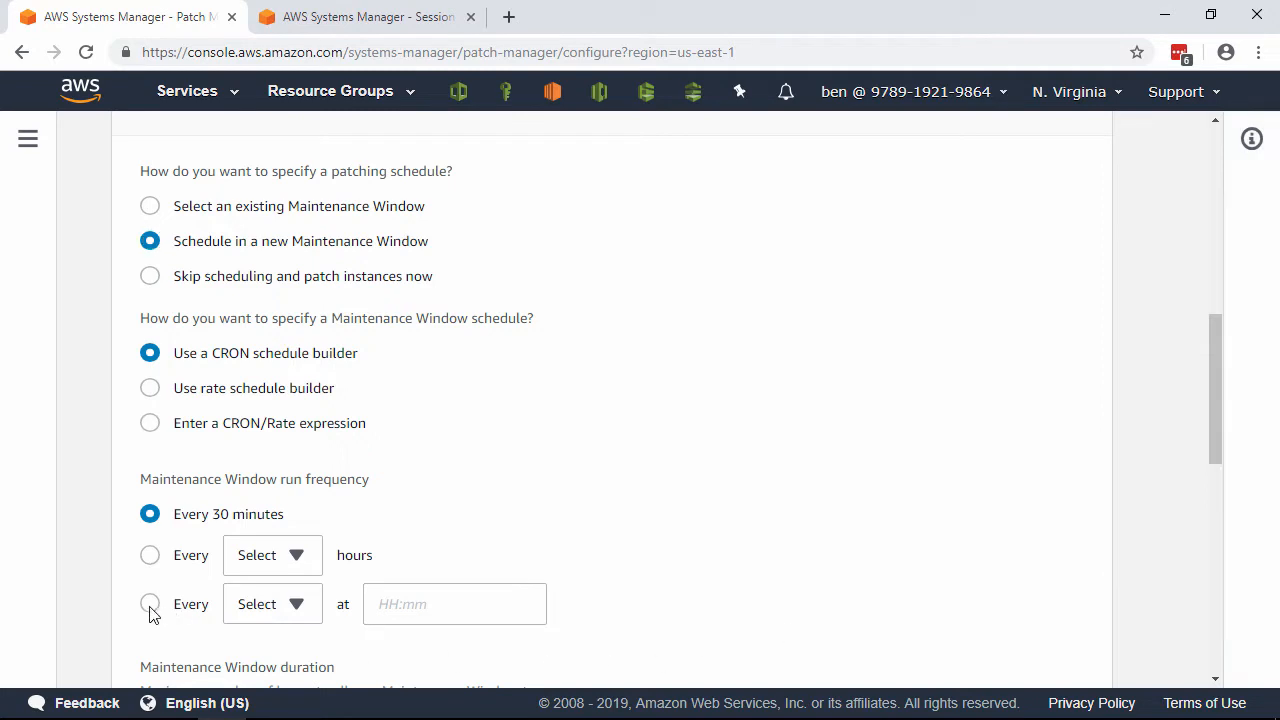
pyautogui.click(295, 610)
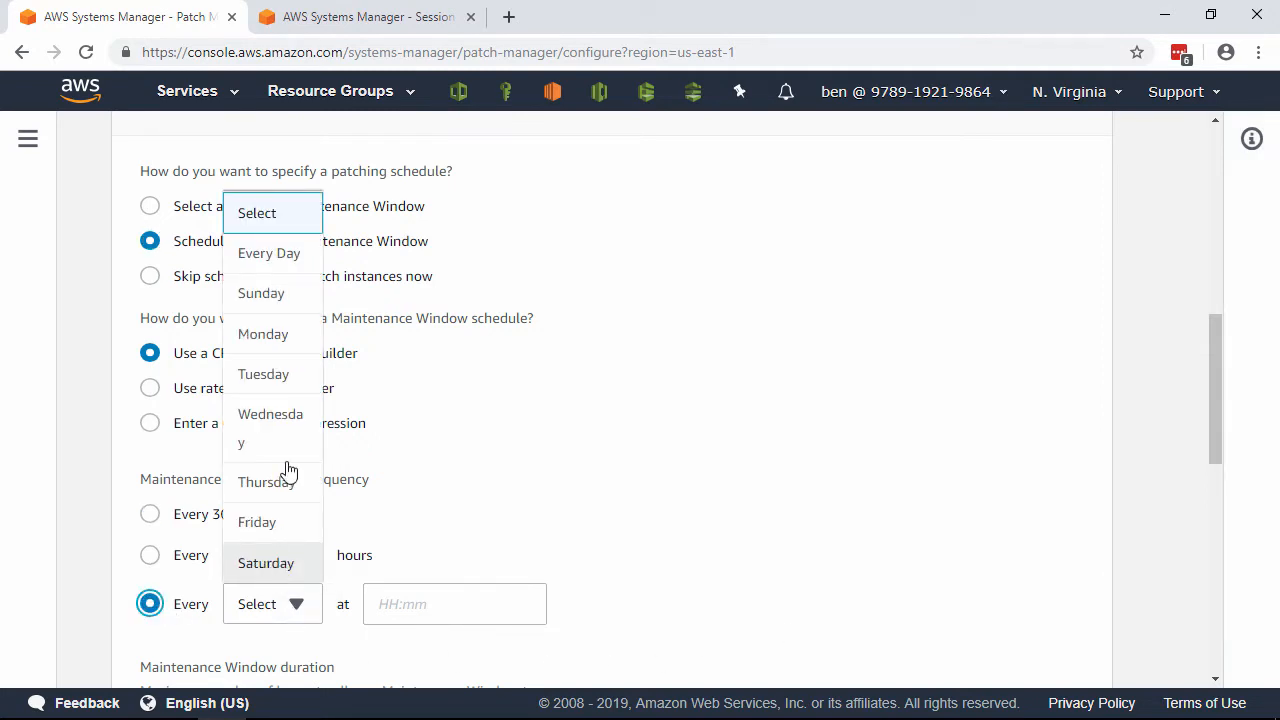
pyautogui.click(285, 300)
pyautogui.click(432, 598)
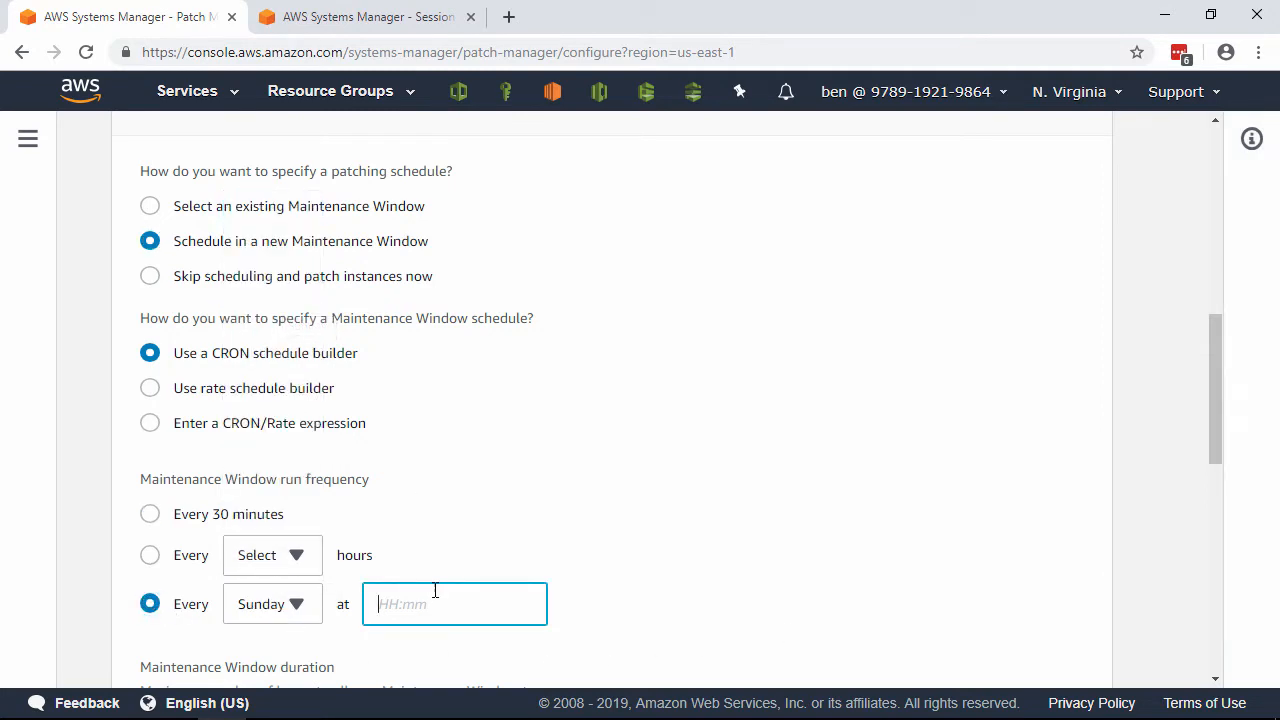
pyautogui.write('04:00')
# Name the new Maintenance Window Saturday-4am
pyautogui.scroll(-1, 683, 526)
pyautogui.scroll(-3, 683, 526)
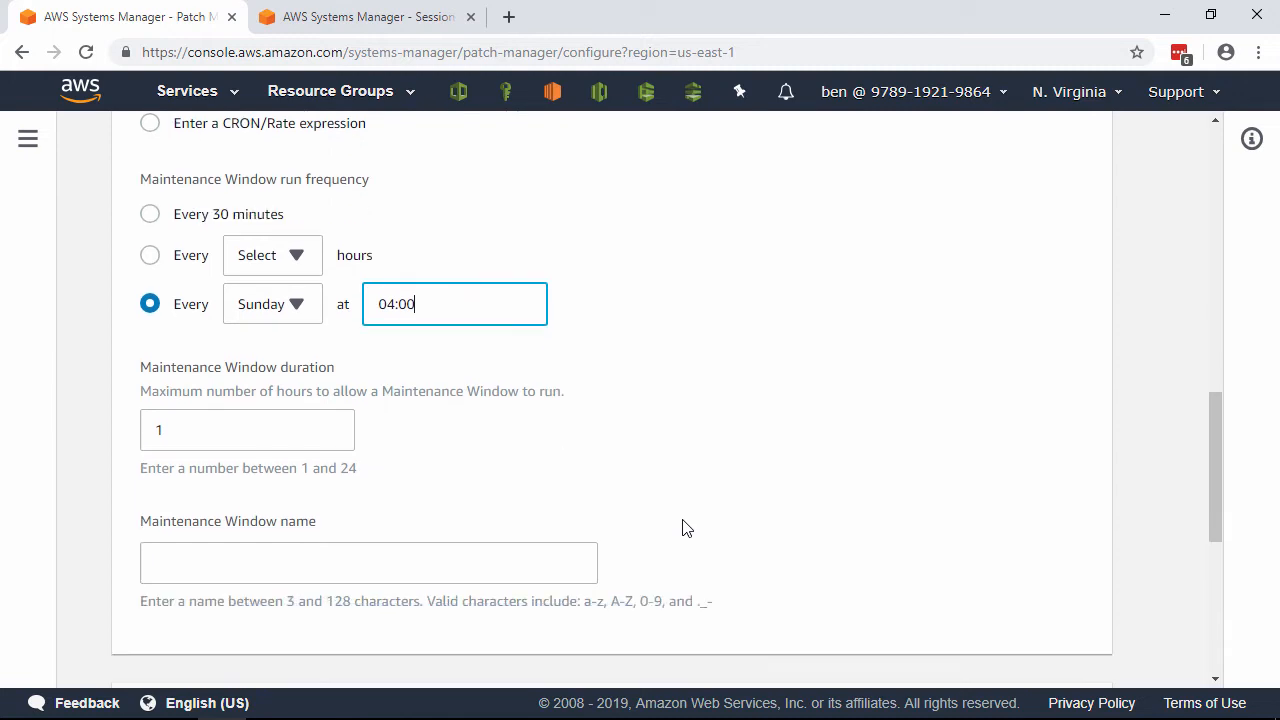
pyautogui.click(488, 466)
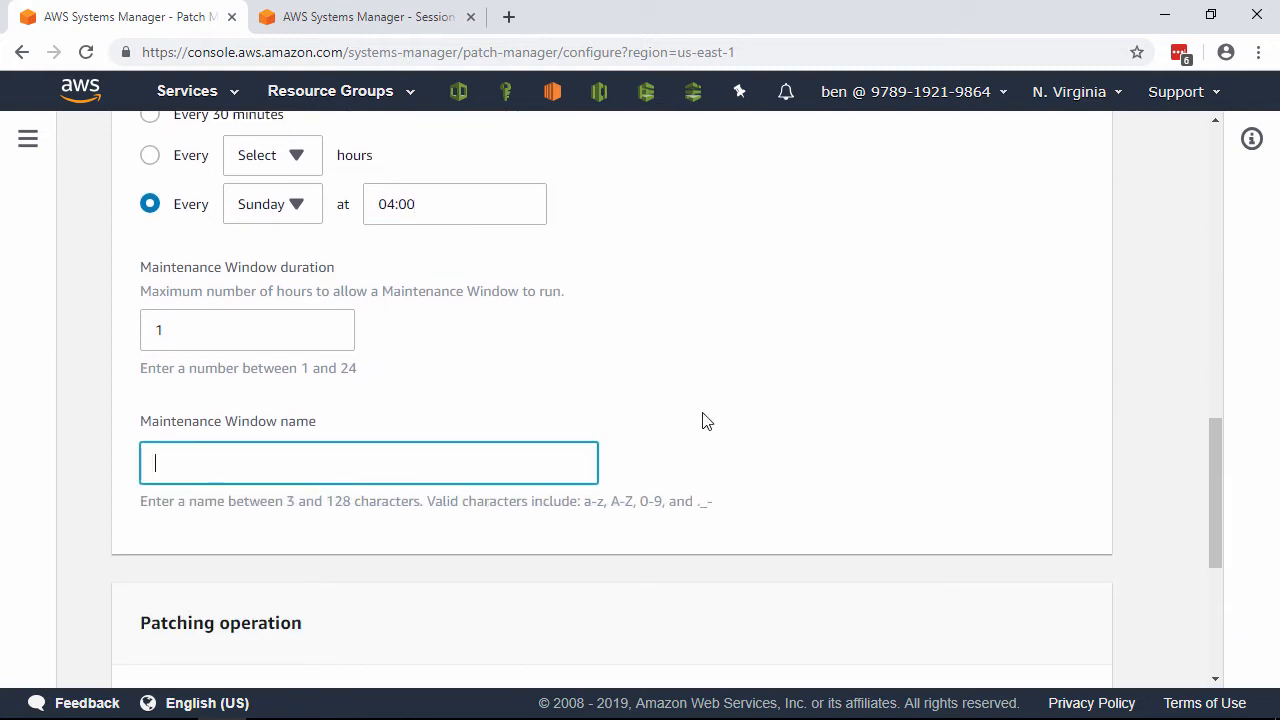
pyautogui.write('Saturday-4am')
# Set the patching operation to Scan only and submit the patching configuration
pyautogui.scroll(-4, 1030, 386)
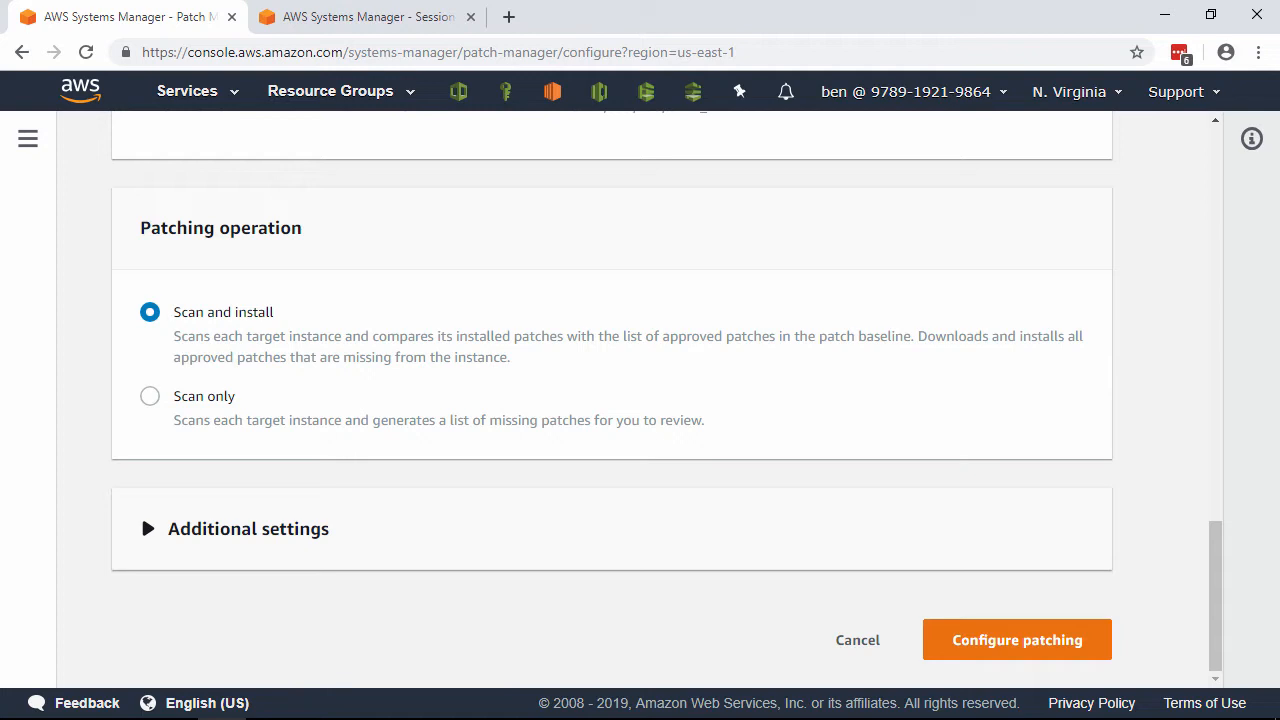
pyautogui.click(149, 398)
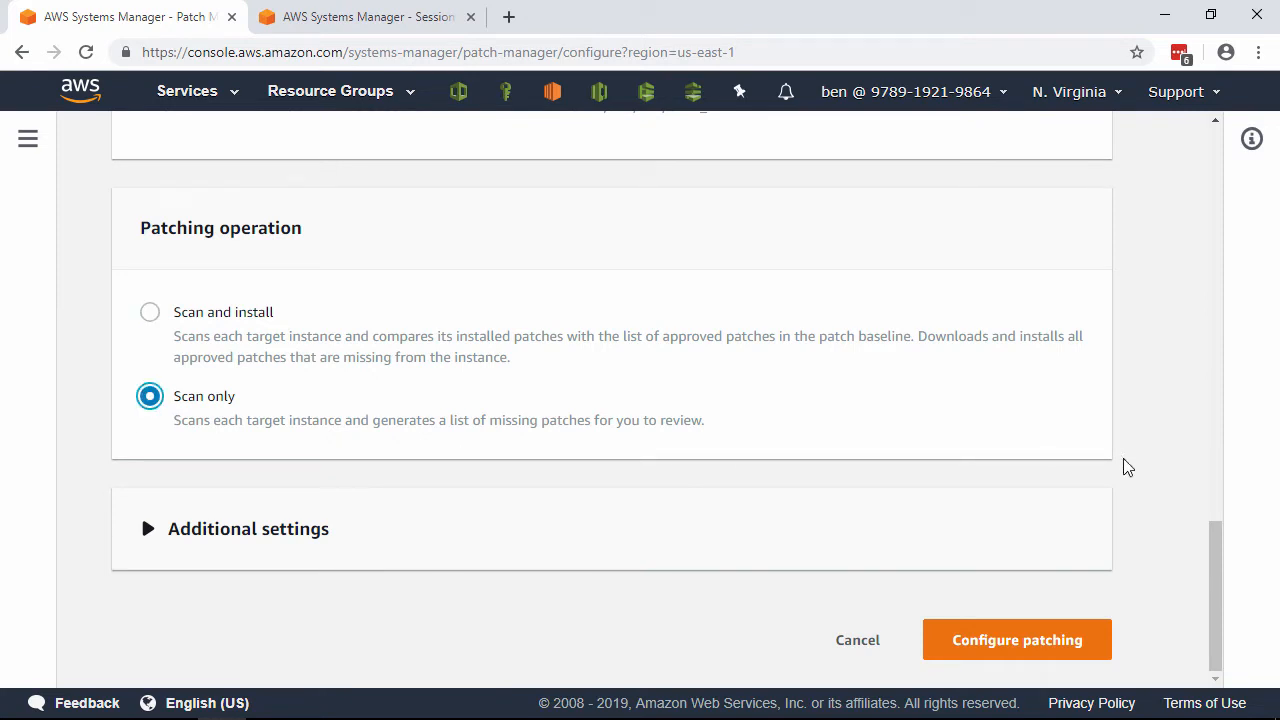
pyautogui.click(1098, 658)
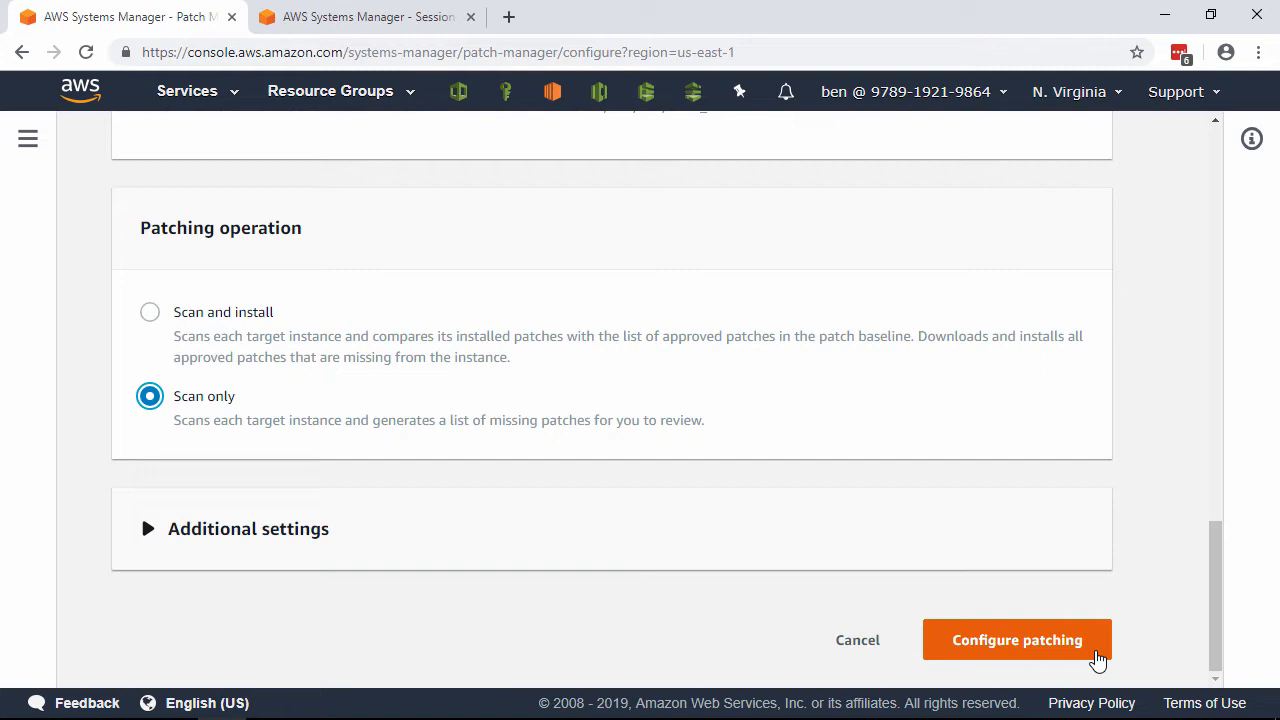
pyautogui.click(1098, 658)
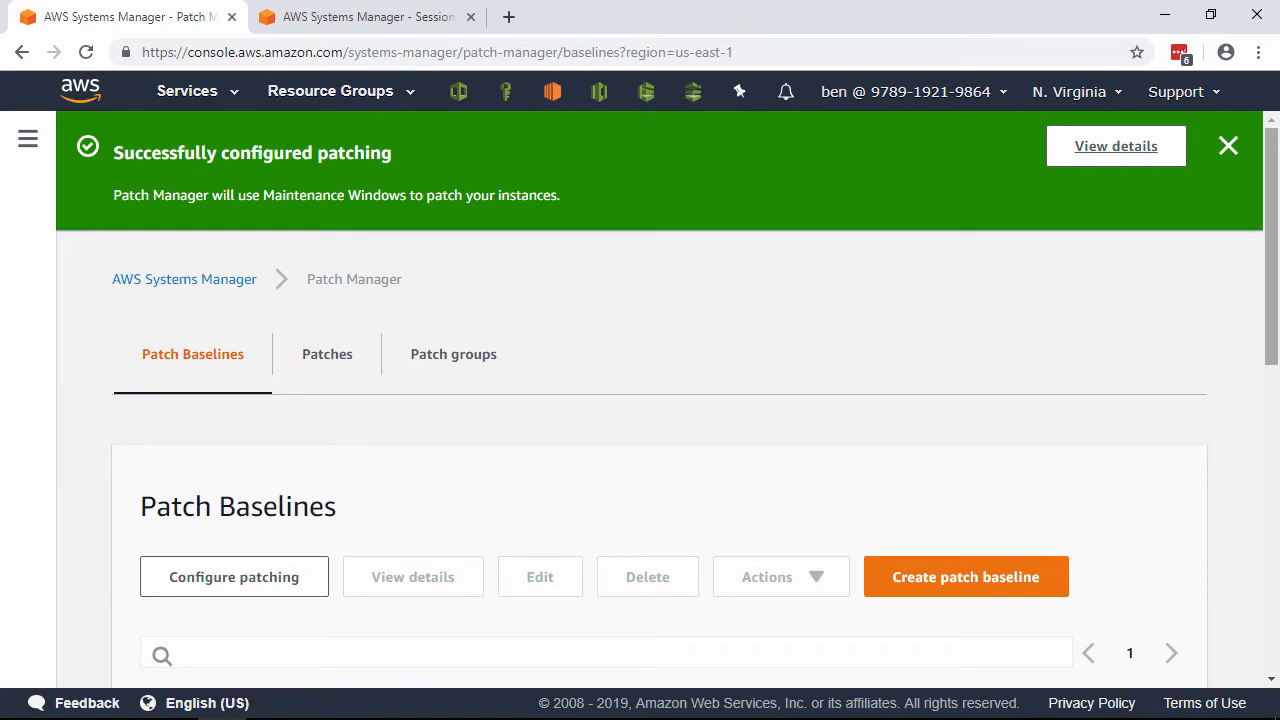
# View the details of the configured Maintenance Window and open its PatchingTask for editing
pyautogui.click(1083, 146)
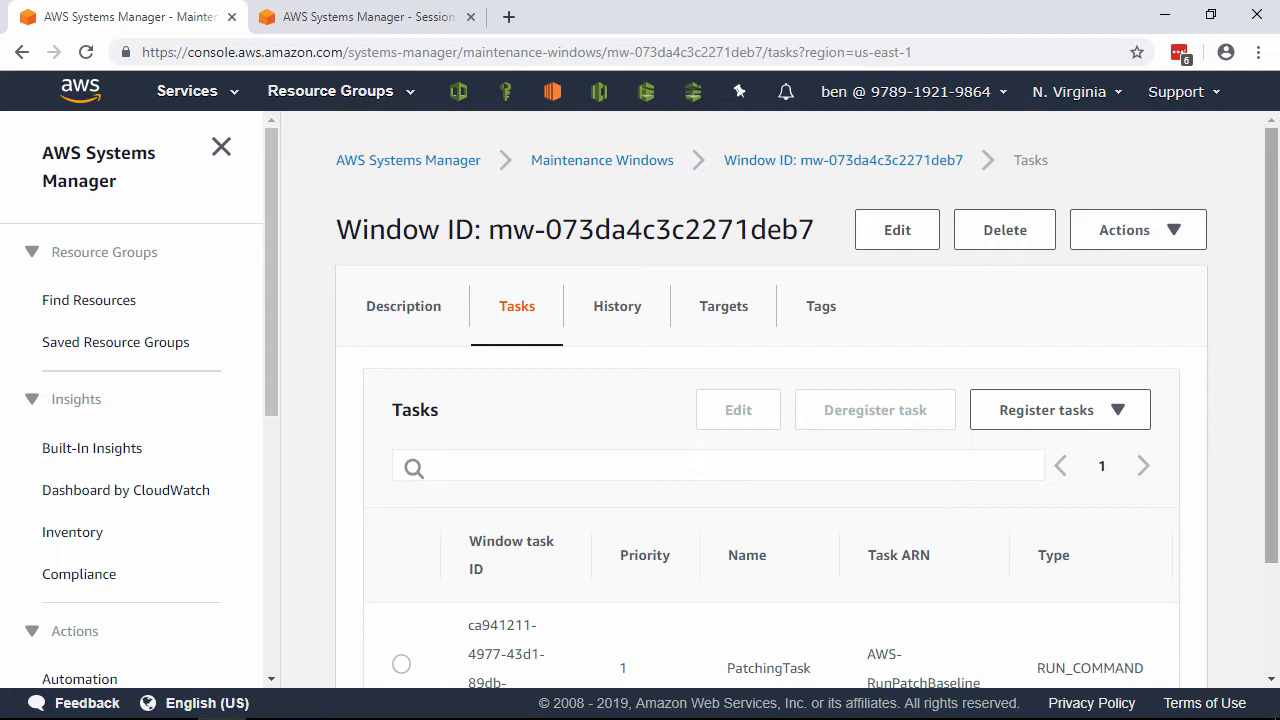
pyautogui.moveTo(1266, 343); pyautogui.dragTo(1266, 409)
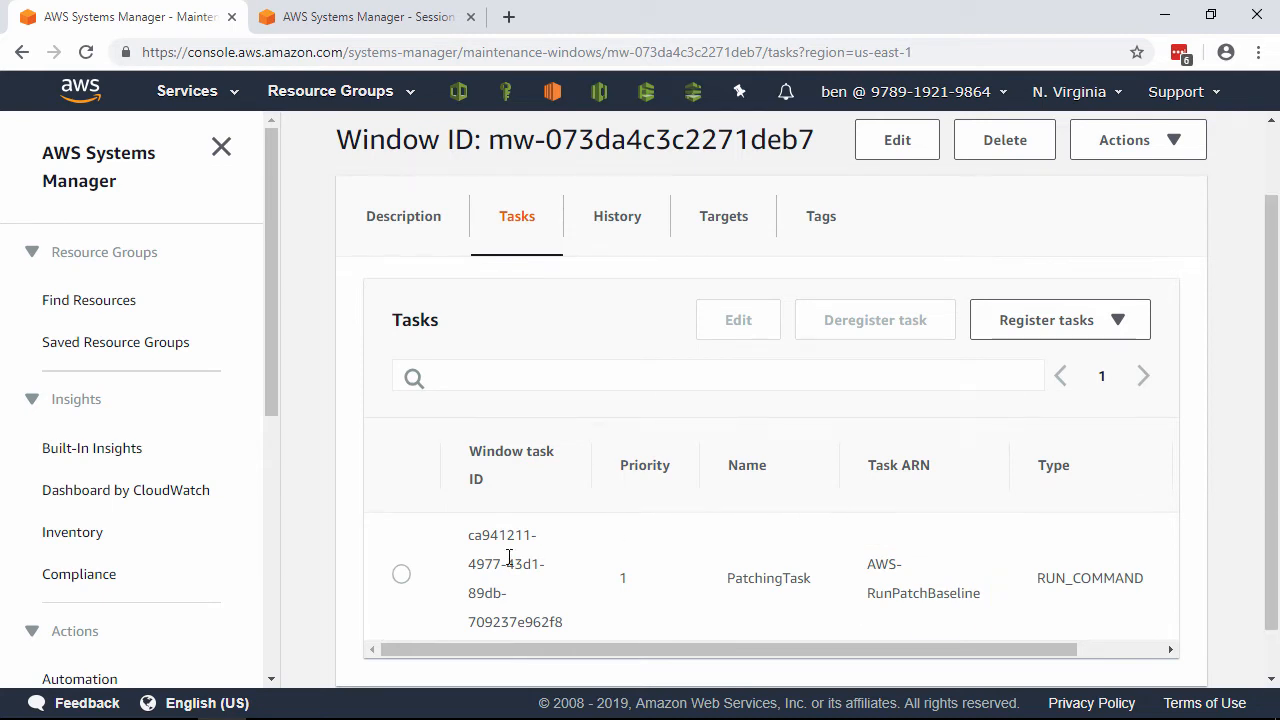
pyautogui.click(403, 578)
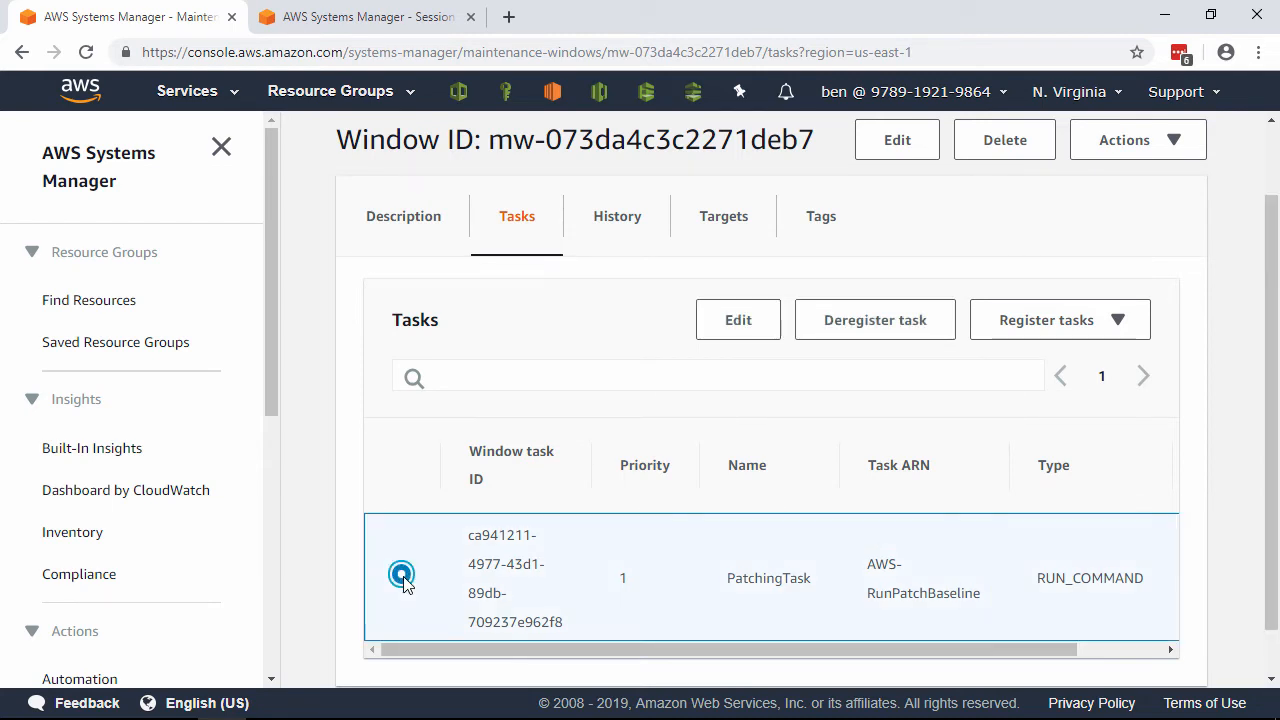
pyautogui.click(745, 330)
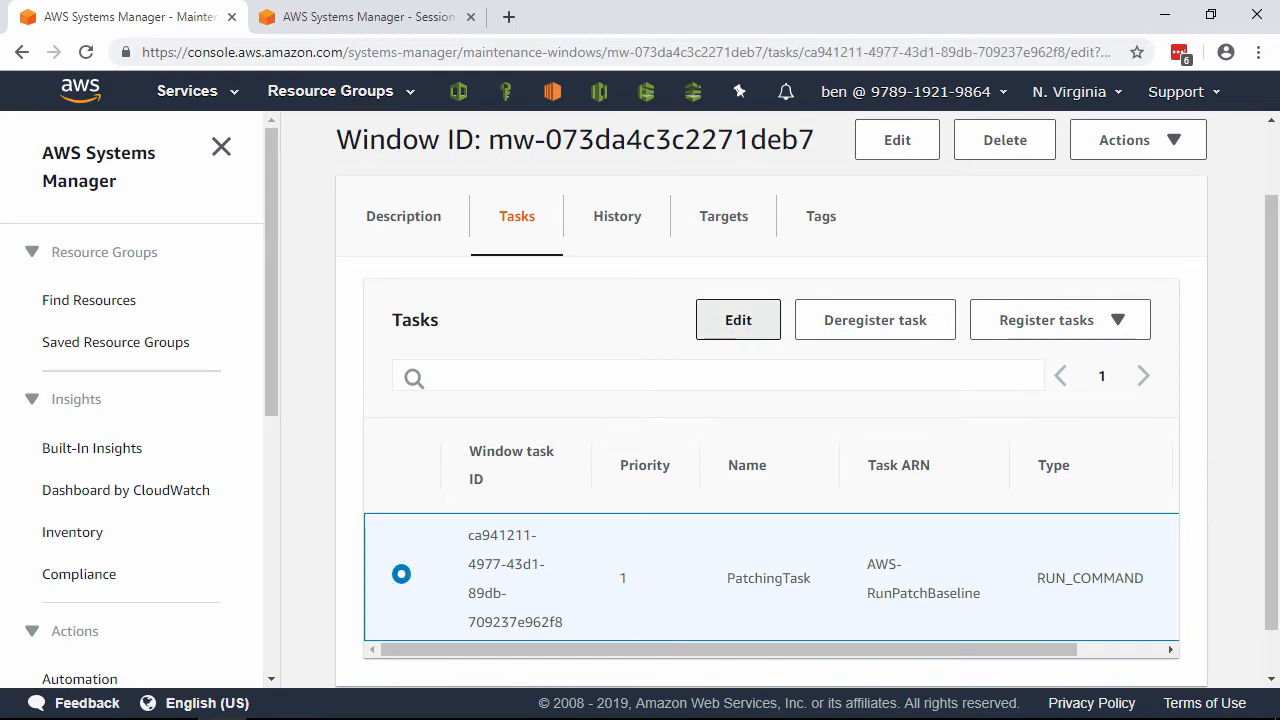
# Examine the patching task's SNS notification settings, the Operation parameter's choices and the remaining command parameters
pyautogui.moveTo(1273, 160); pyautogui.dragTo(1237, 562)
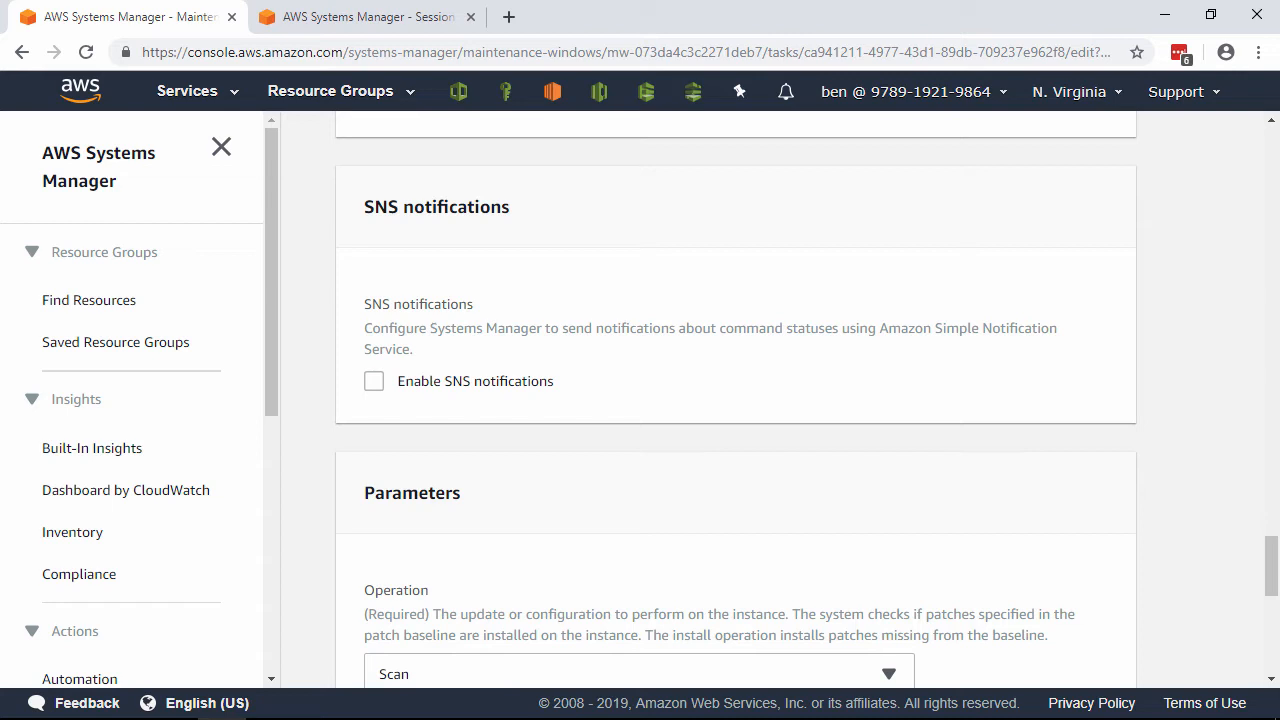
pyautogui.scroll(-4, 1270, 566)
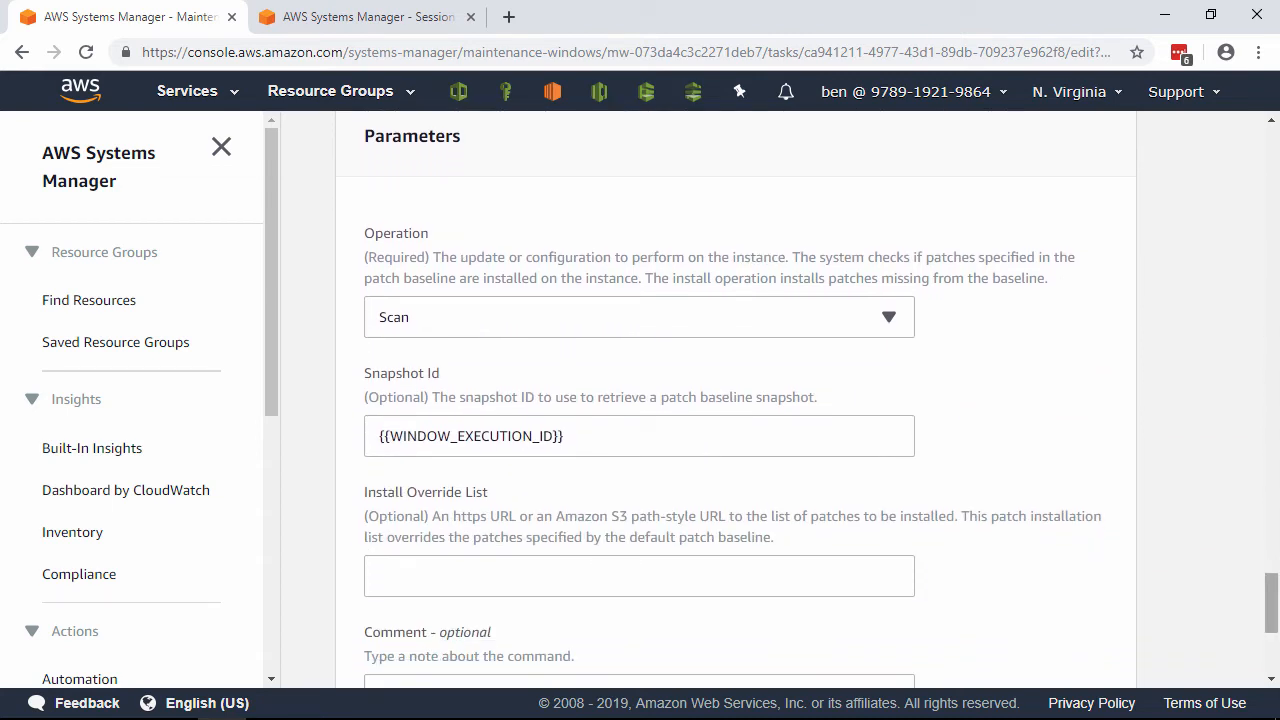
pyautogui.click(864, 322)
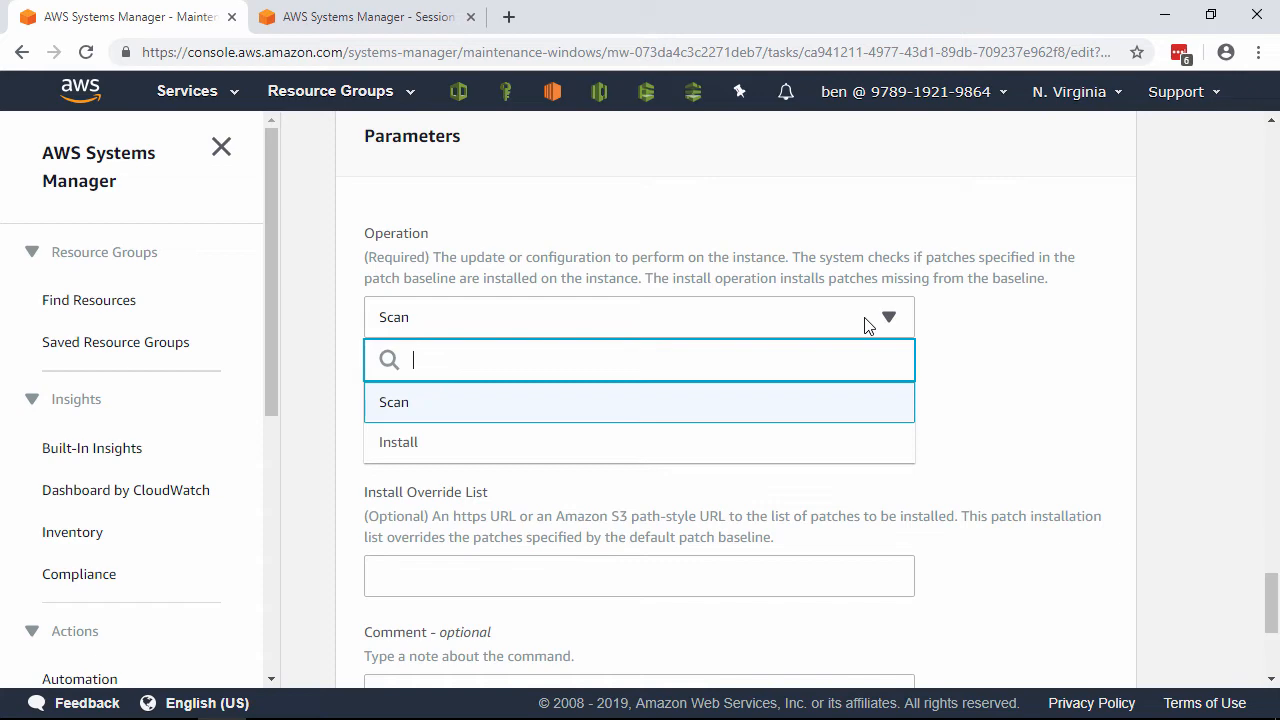
pyautogui.click(996, 327)
pyautogui.scroll(-4, 1140, 352)
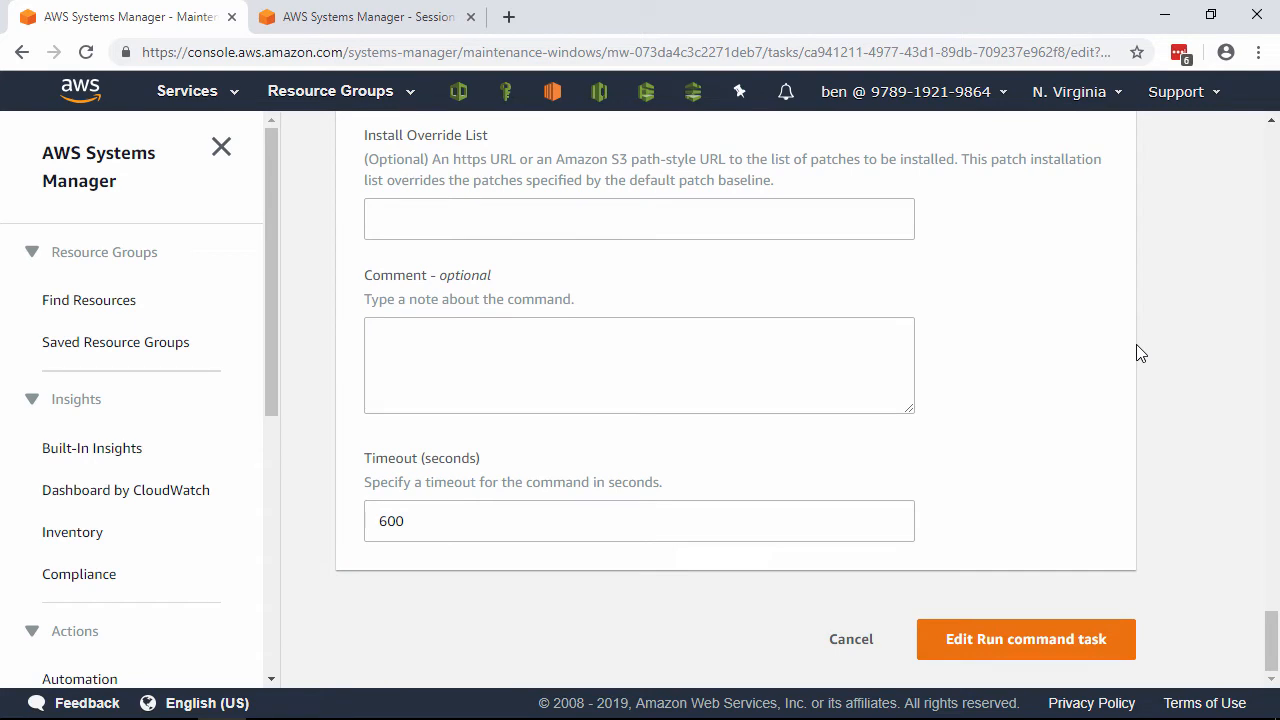
# Cancel editing the patching task and start a new command in Run Command
pyautogui.click(851, 640)
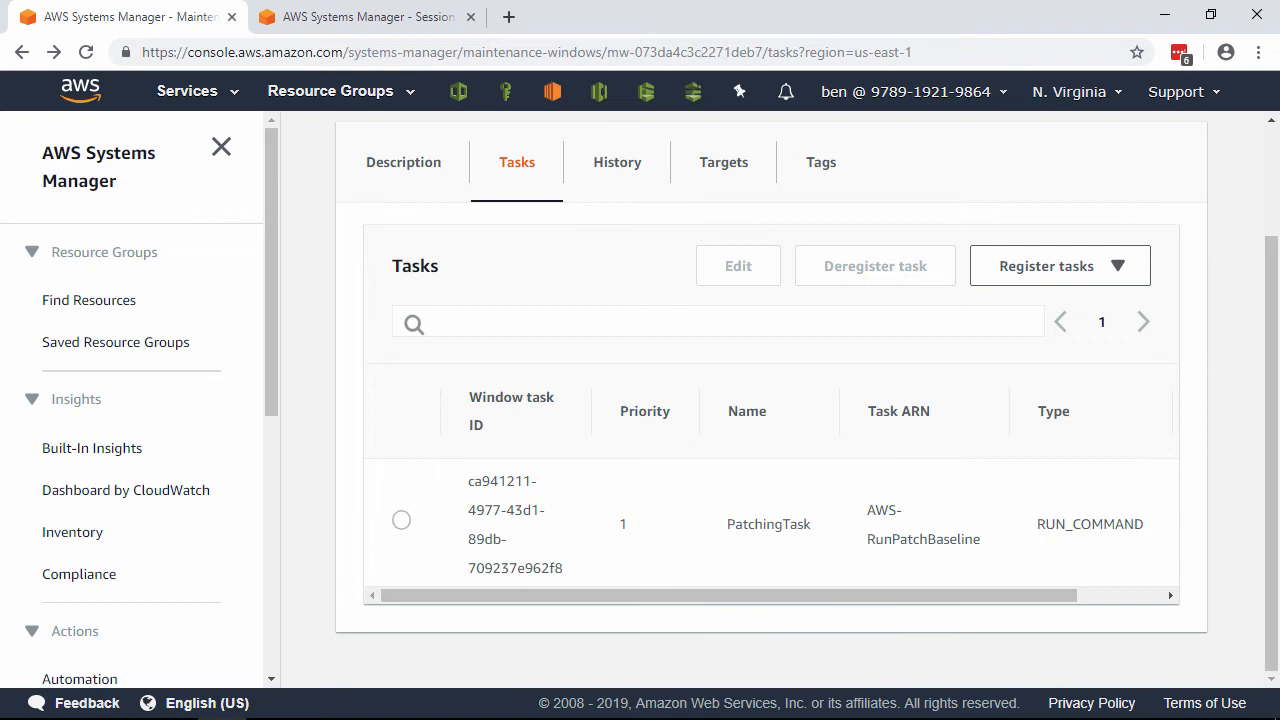
pyautogui.moveTo(273, 320); pyautogui.dragTo(270, 475)
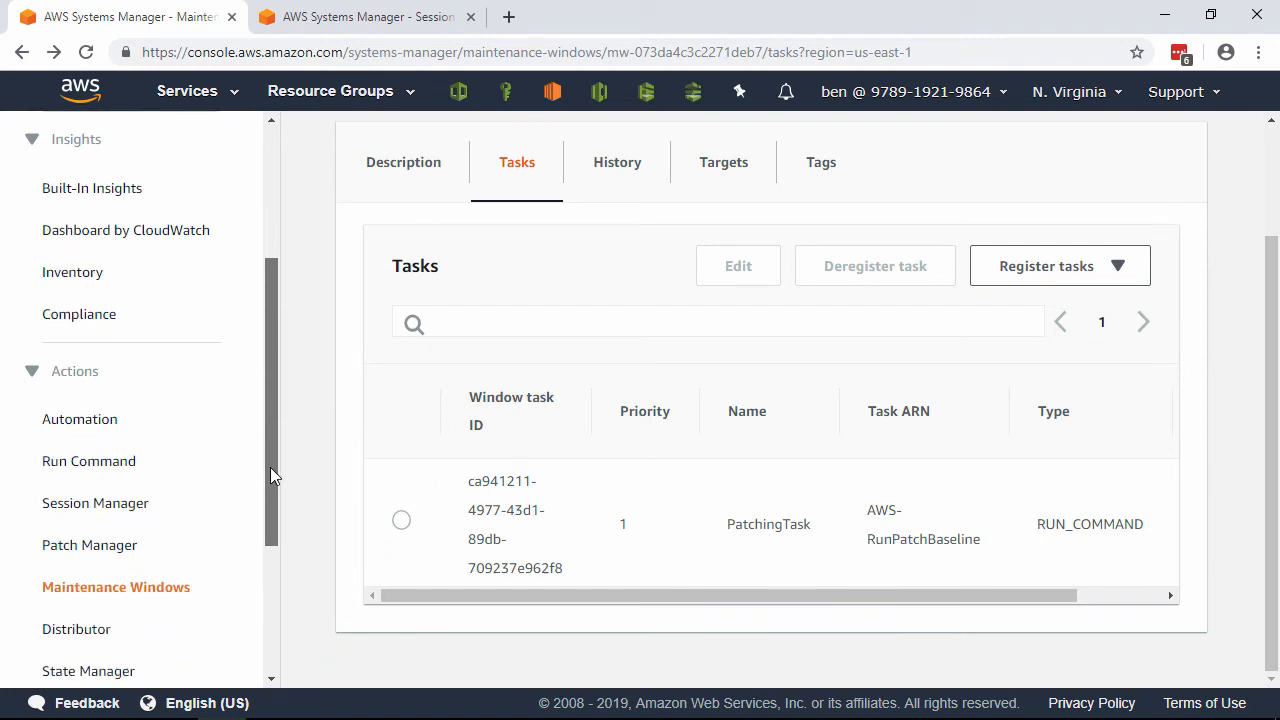
pyautogui.scroll(-1, 270, 472)
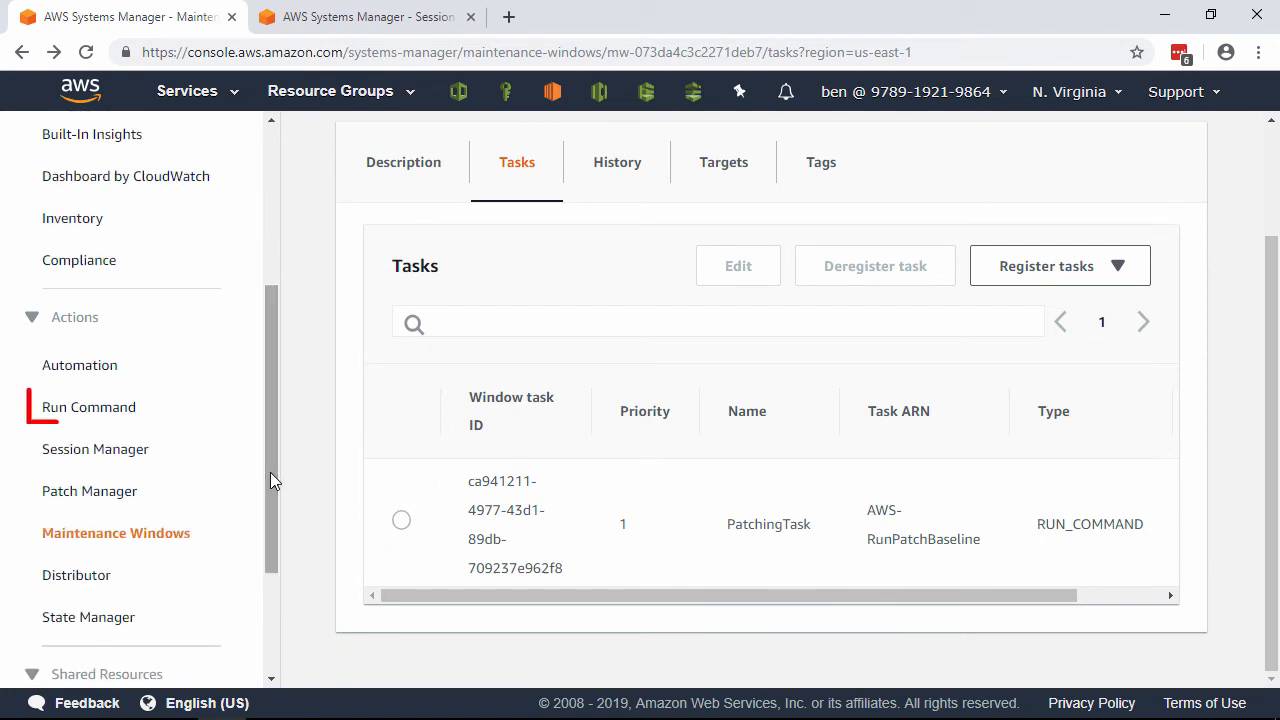
pyautogui.click(118, 408)
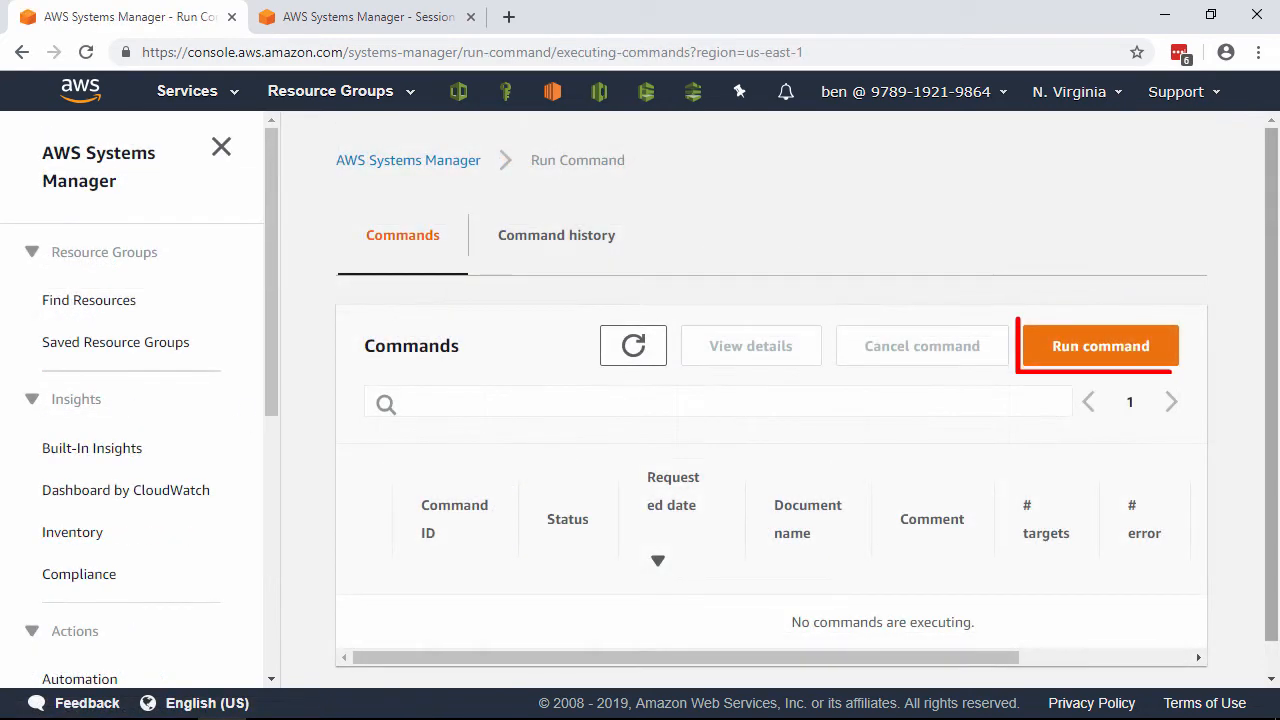
pyautogui.click(1106, 358)
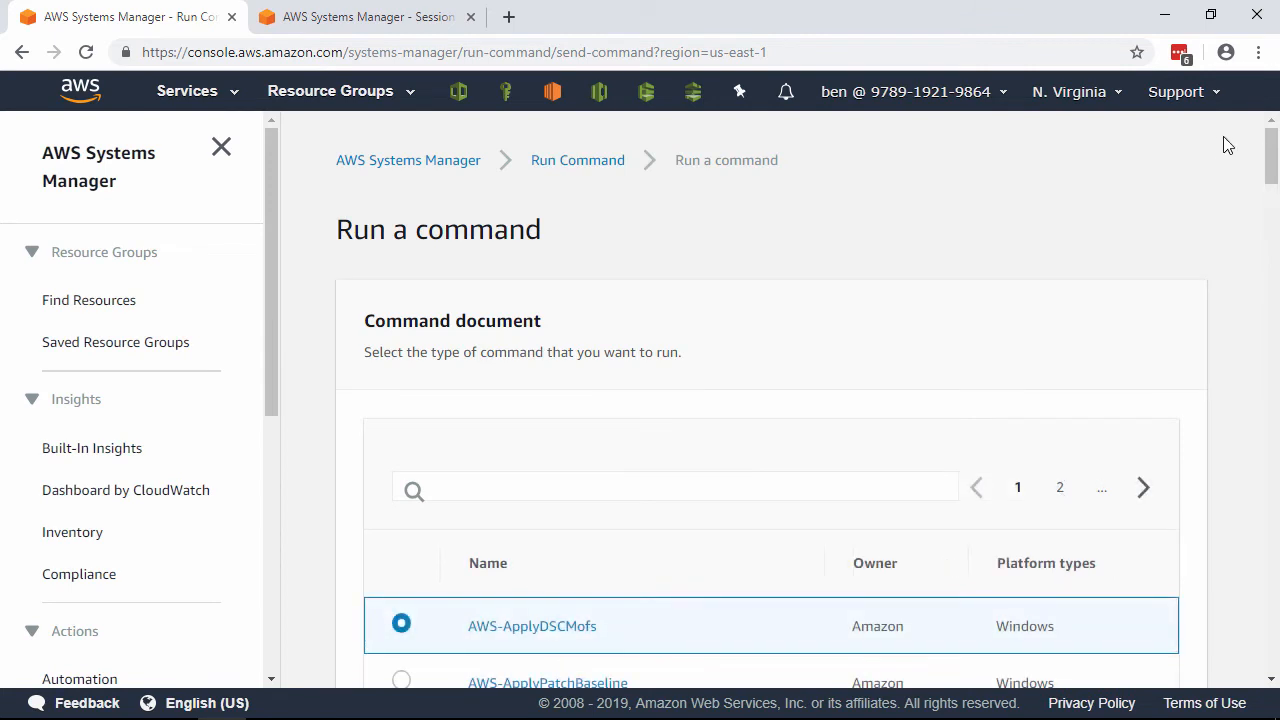
# Filter the command documents by the name prefix AWS-RunPatch and select AWS-RunPatchBaseline
pyautogui.moveTo(1271, 162); pyautogui.dragTo(1272, 195)
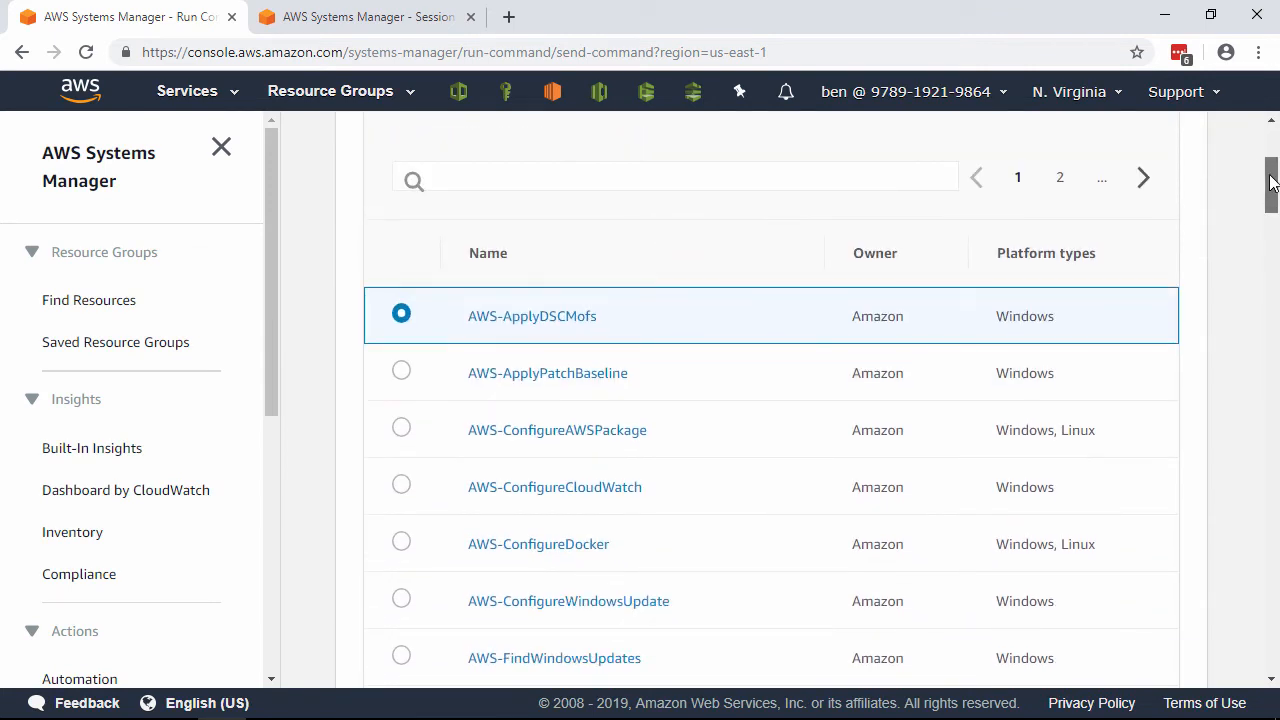
pyautogui.click(710, 187)
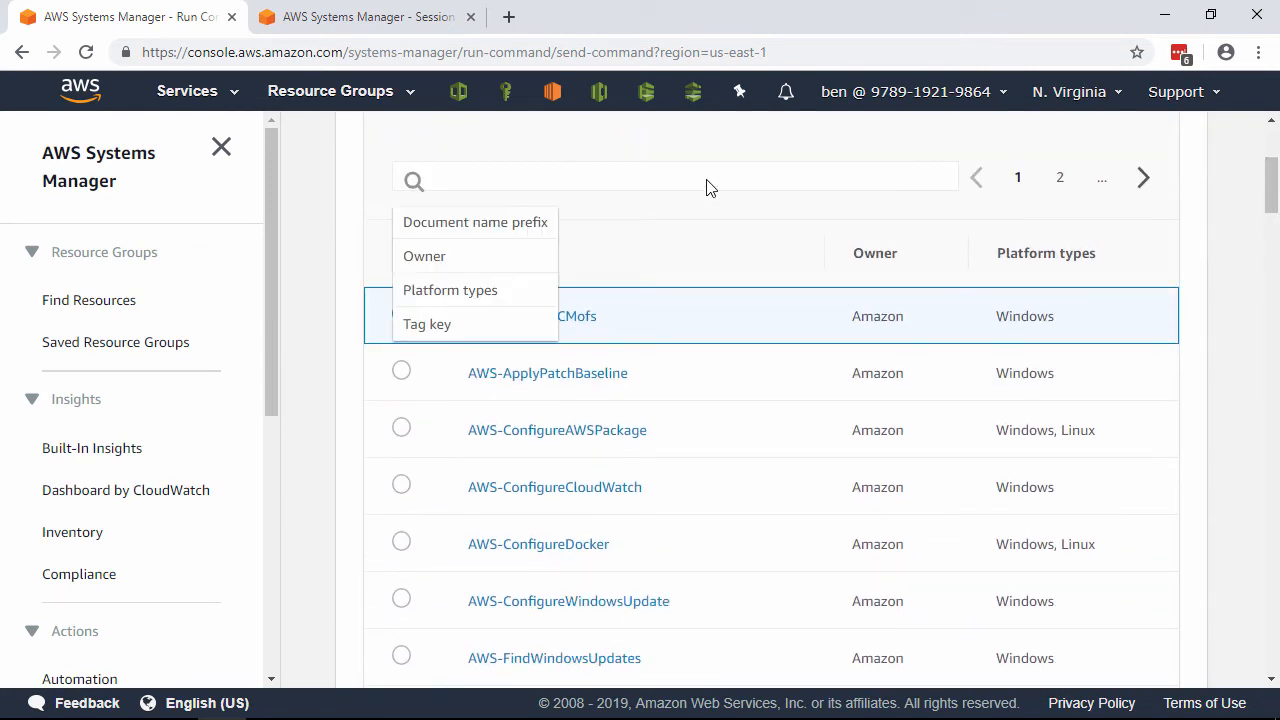
pyautogui.click(518, 224)
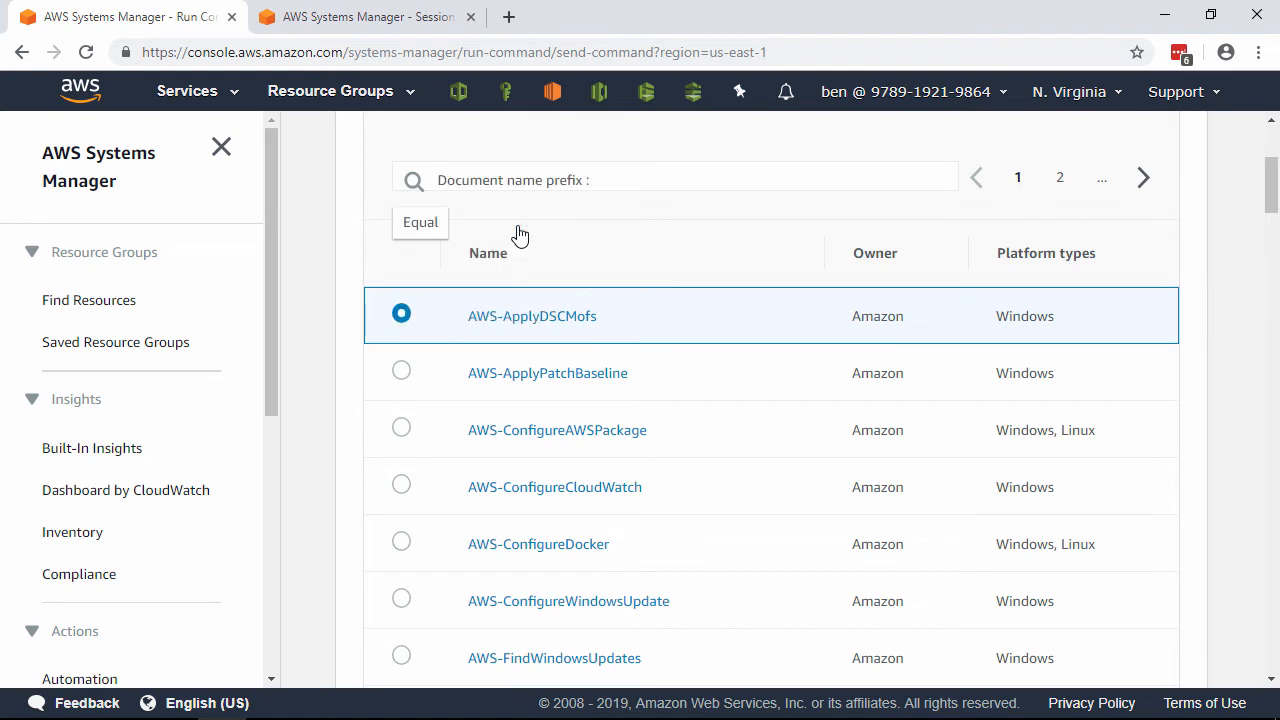
pyautogui.click(432, 230)
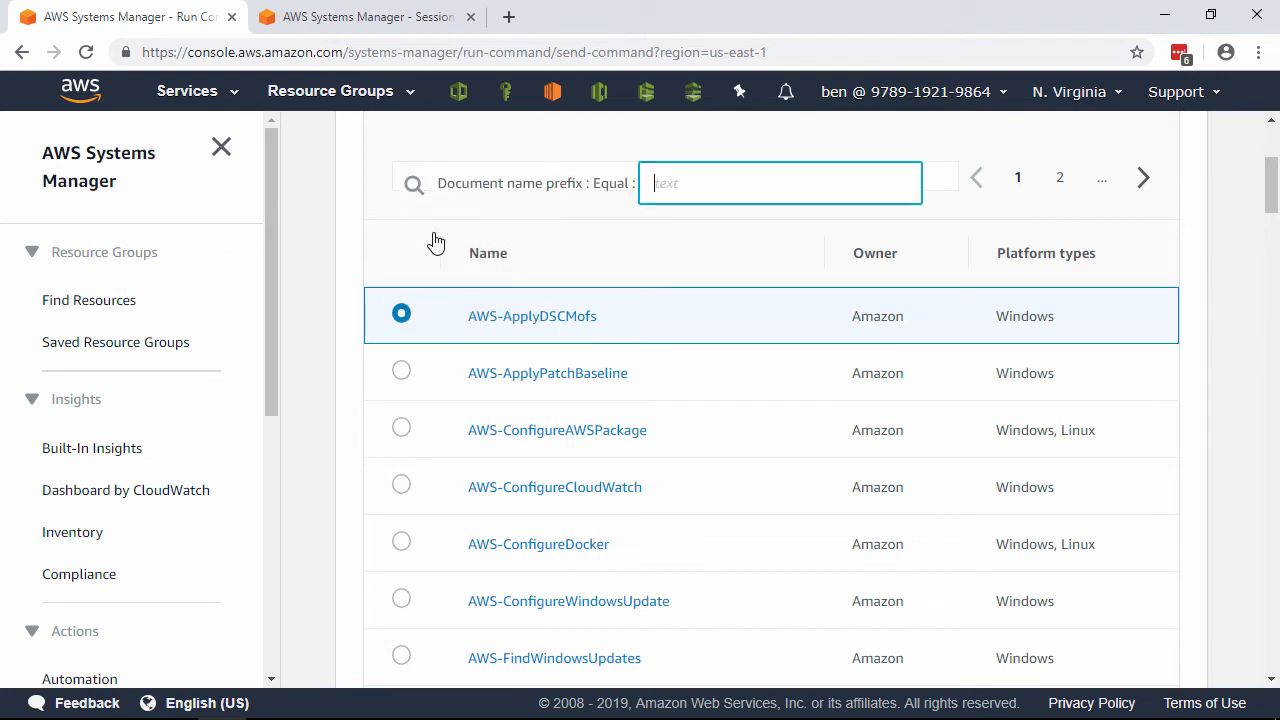
pyautogui.write('AWS-RunPatch')
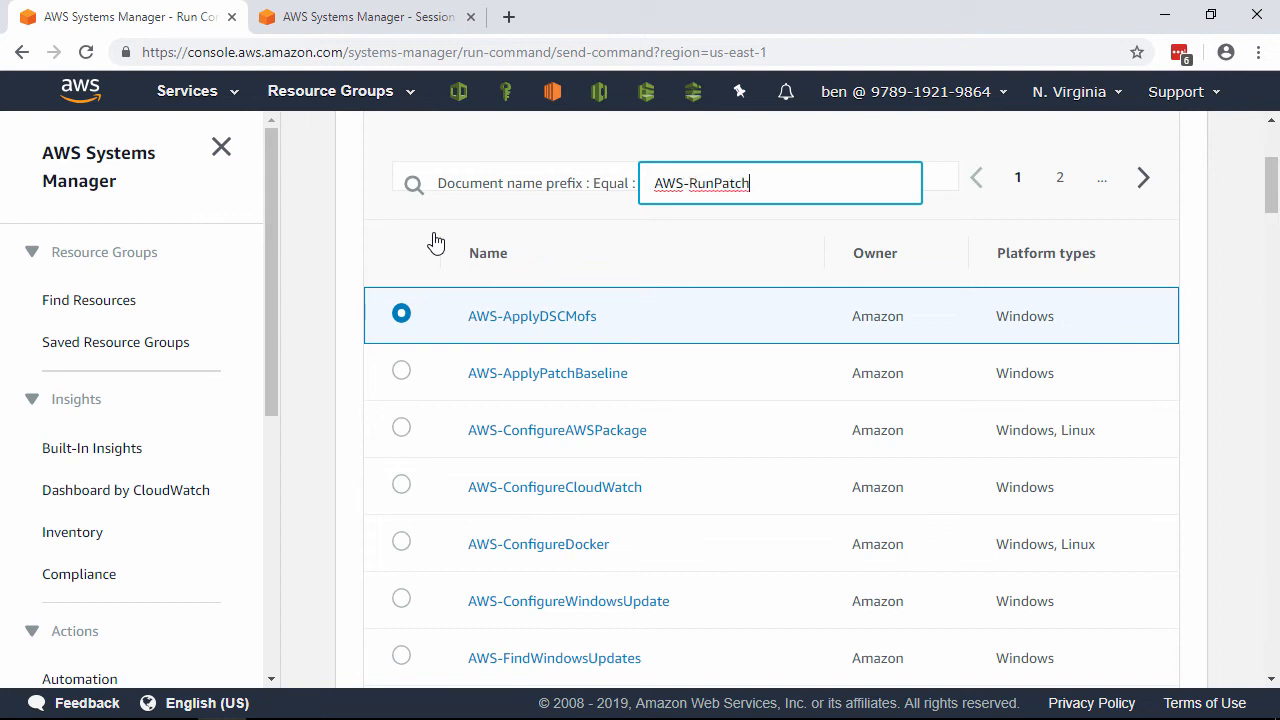
pyautogui.press('Return')
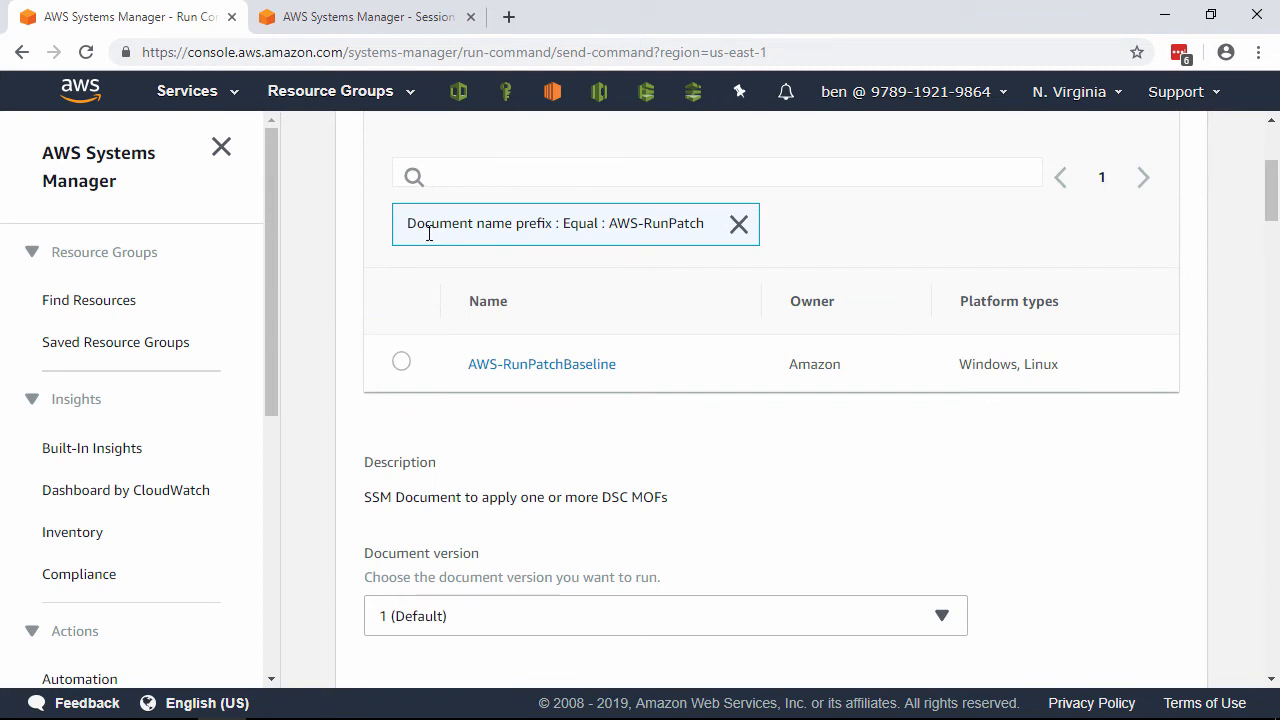
pyautogui.click(401, 362)
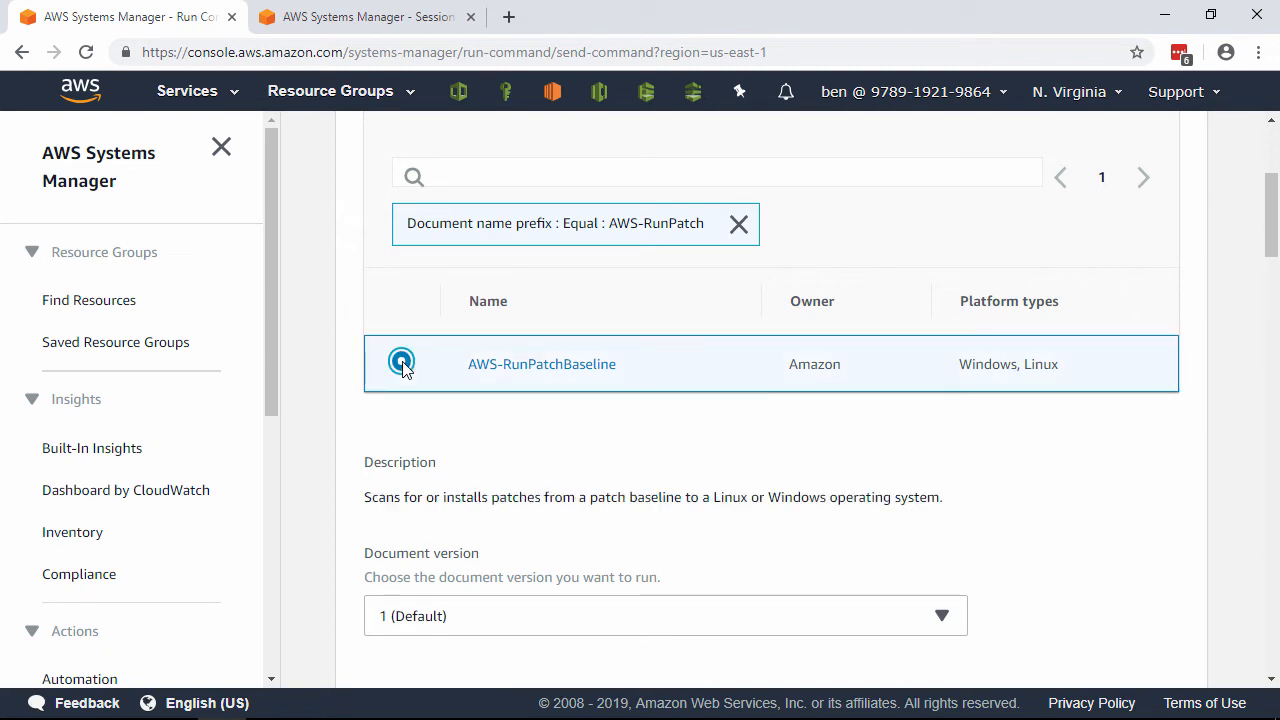
# Set the command's Snapshot Id parameter to 171358d2-9600-4bd3-8d71-6178d9a30ea3
pyautogui.moveTo(1270, 207); pyautogui.dragTo(1275, 303)
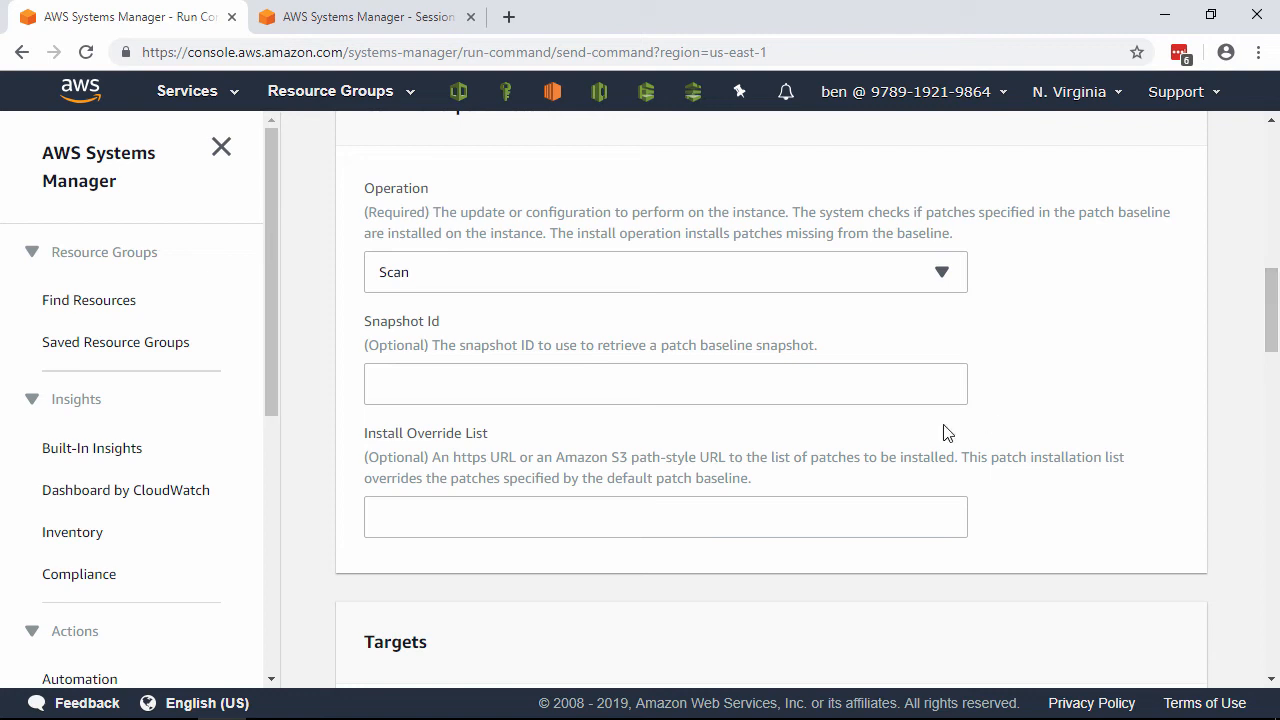
pyautogui.click(871, 391)
pyautogui.write('171358d2-9600-4bd3-8d71-6178d9a30ea3')
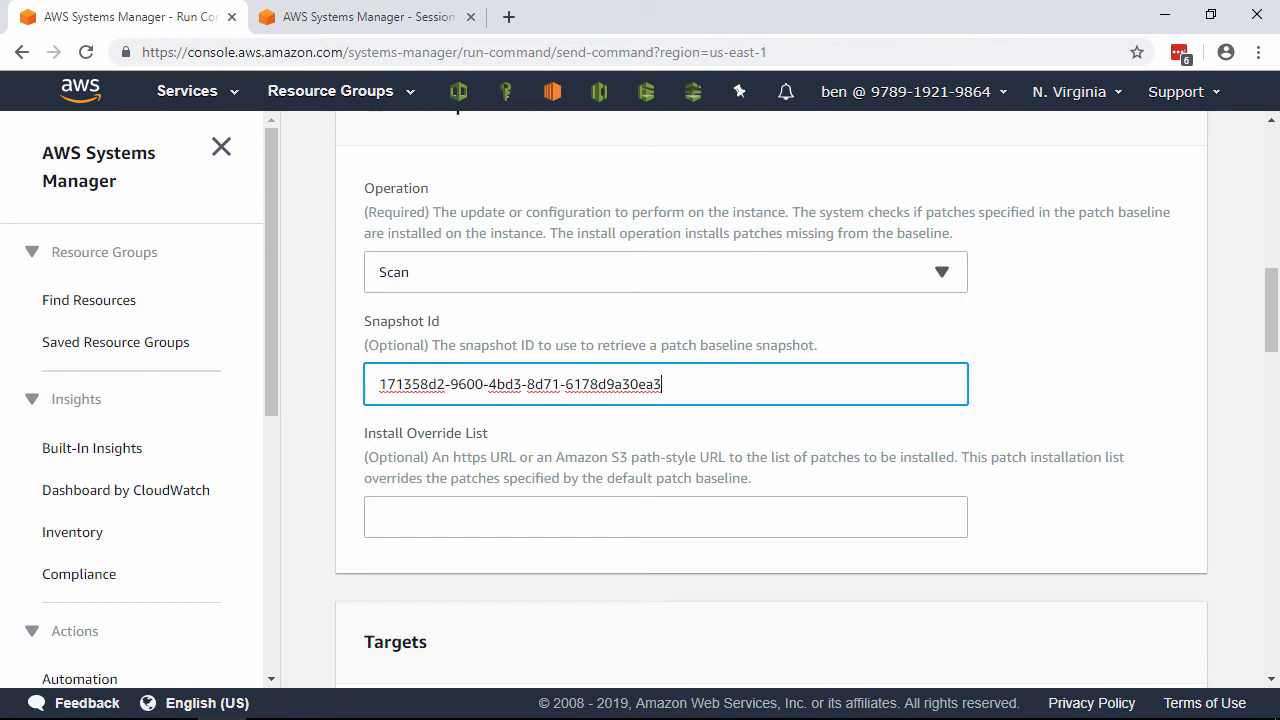
# Target the command by tag, adding the key aws:cloudformation:stack-name with the value auto-scaling-production
pyautogui.moveTo(1271, 300); pyautogui.dragTo(1262, 394)
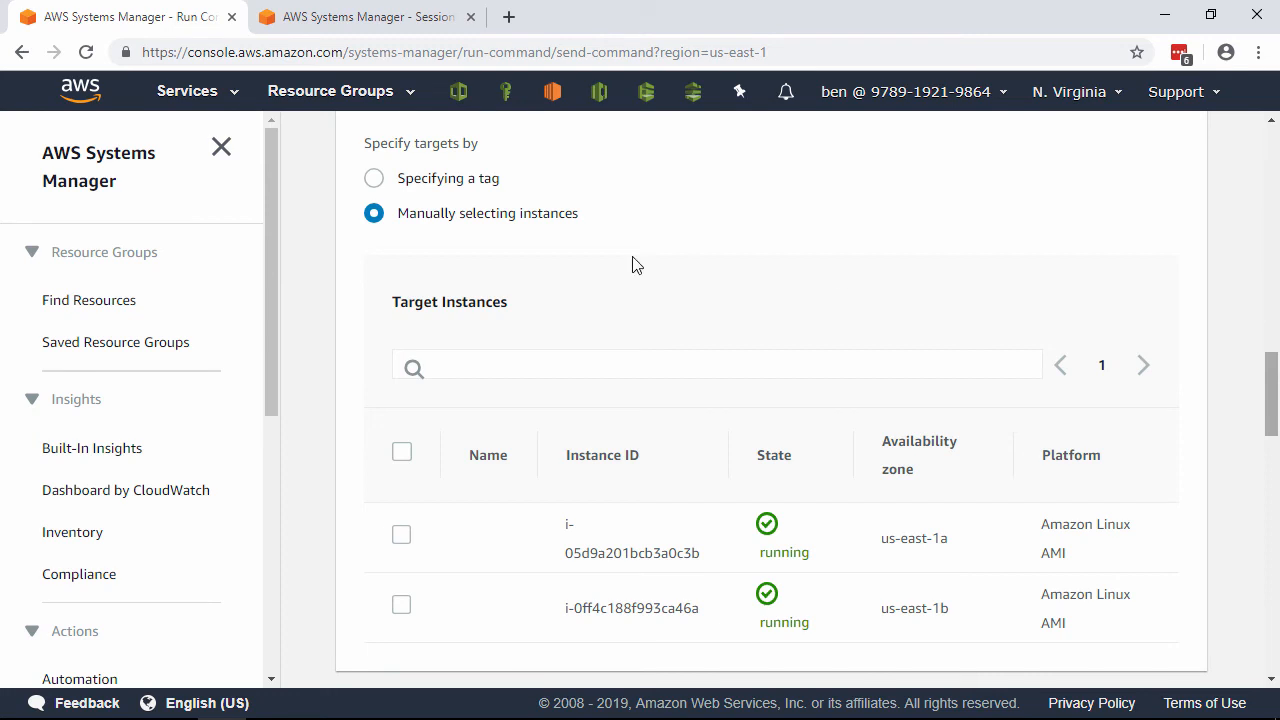
pyautogui.click(375, 182)
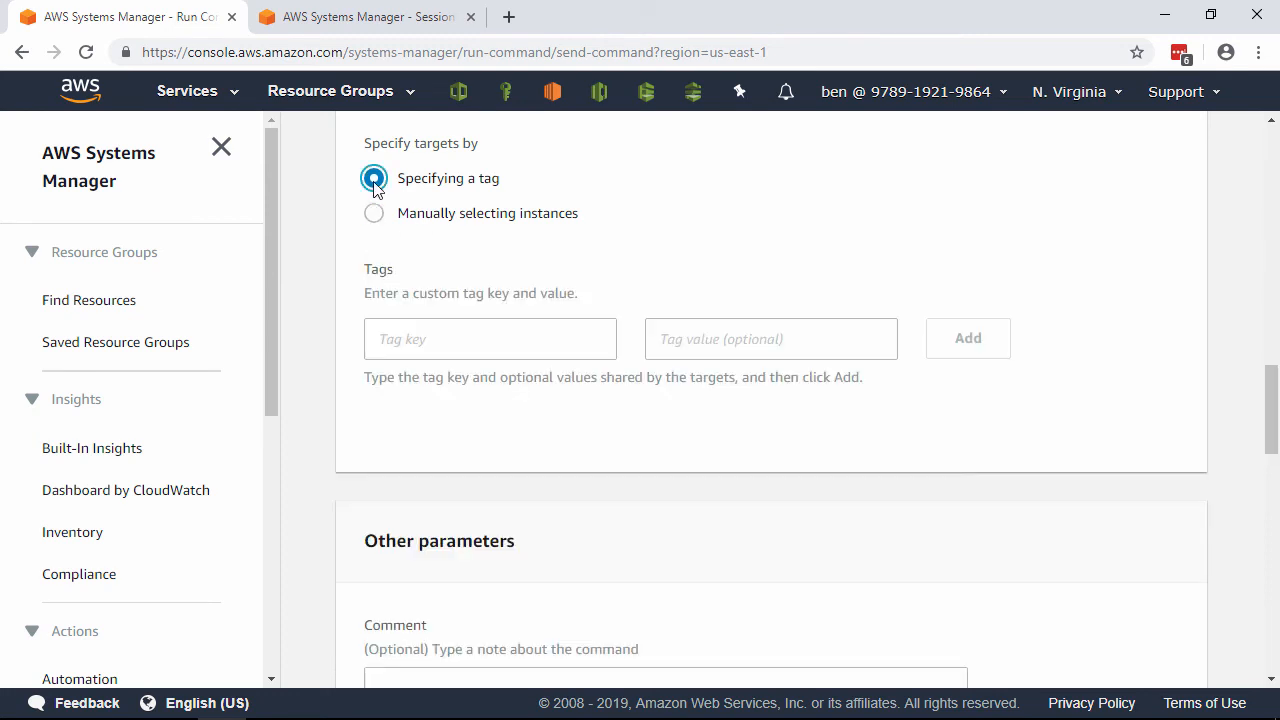
pyautogui.click(474, 326)
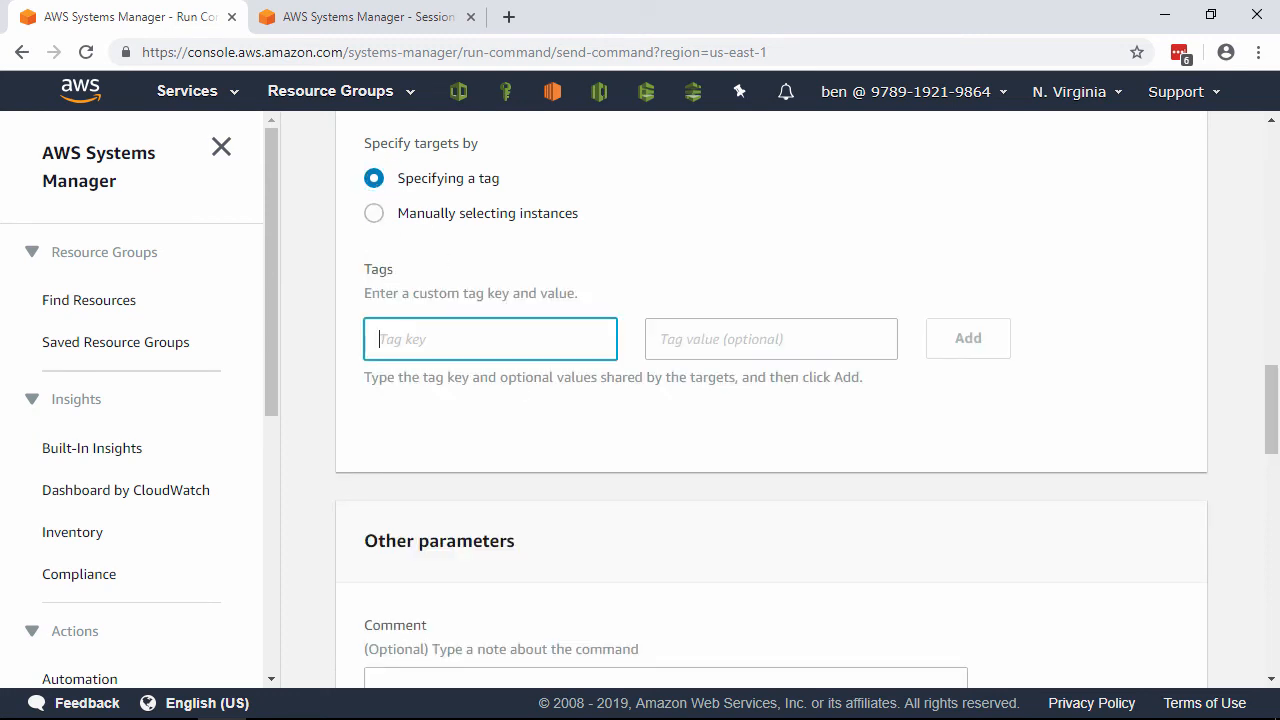
pyautogui.write('aws:cloudformation:stack-name')
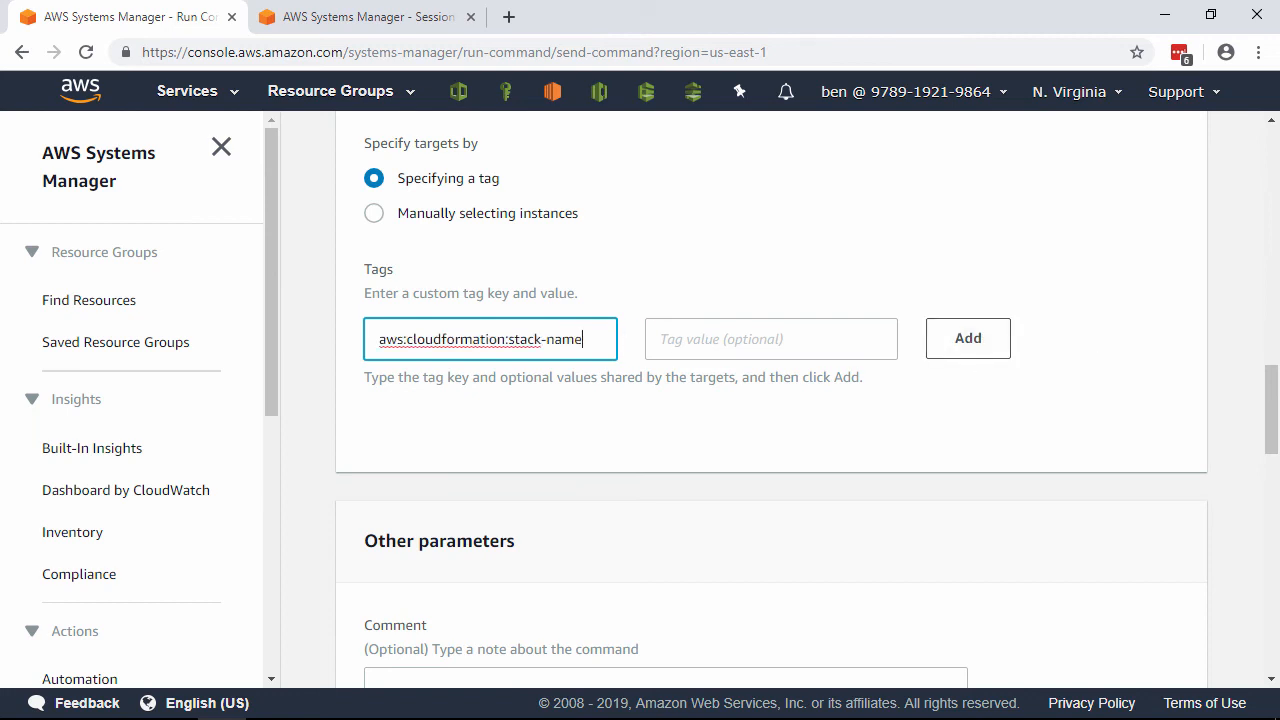
pyautogui.click(800, 339)
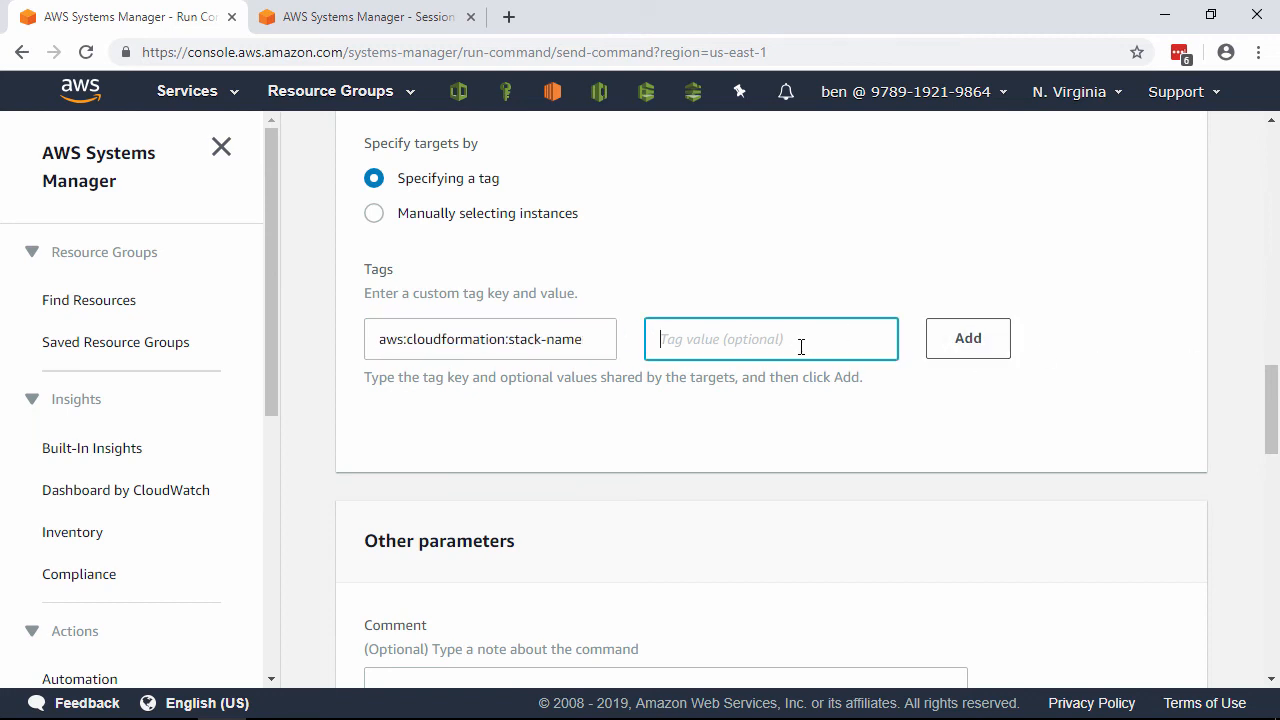
pyautogui.write('auto-scaling-production')
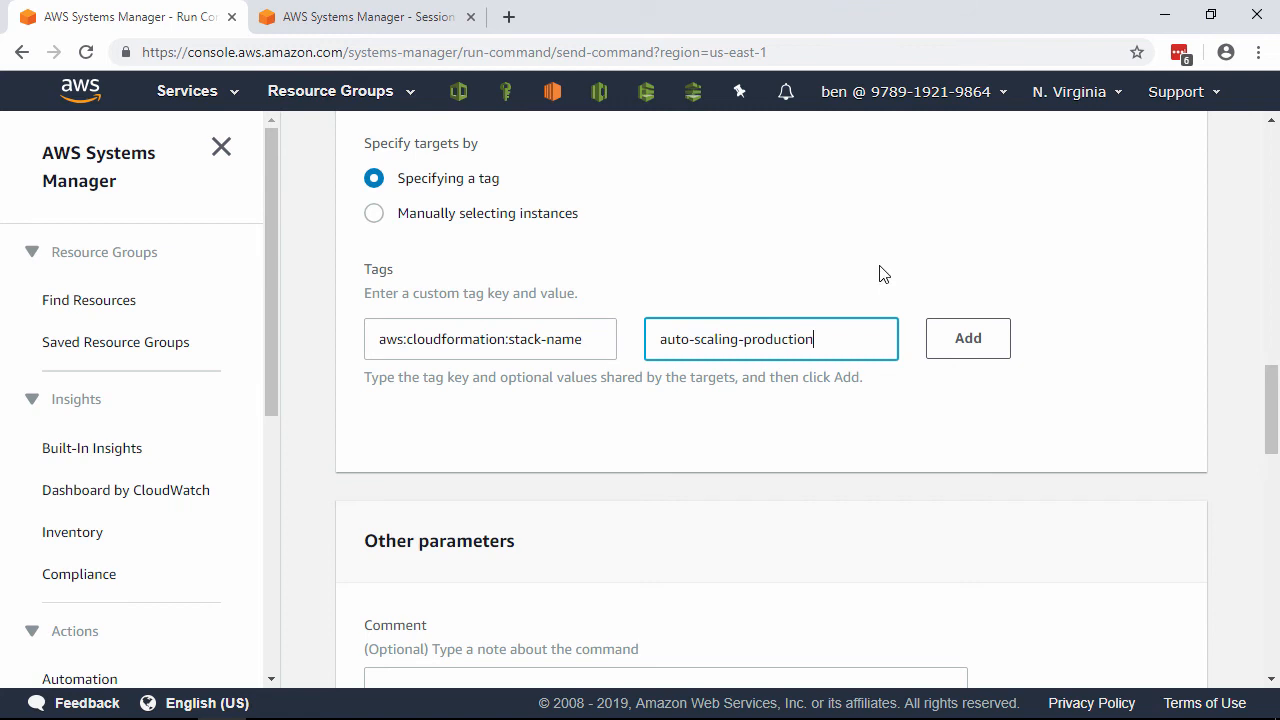
pyautogui.click(1001, 356)
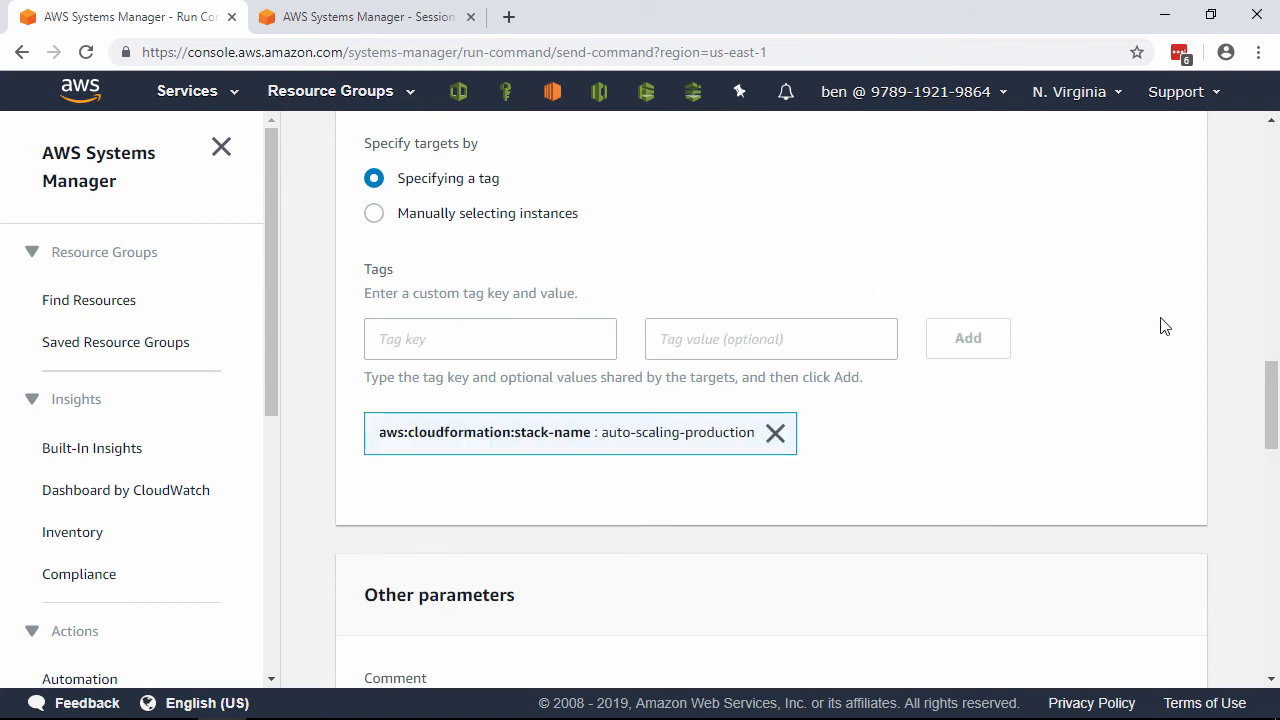
# Disable writing the command output to an S3 bucket and run the command
pyautogui.scroll(-7, 1110, 317)
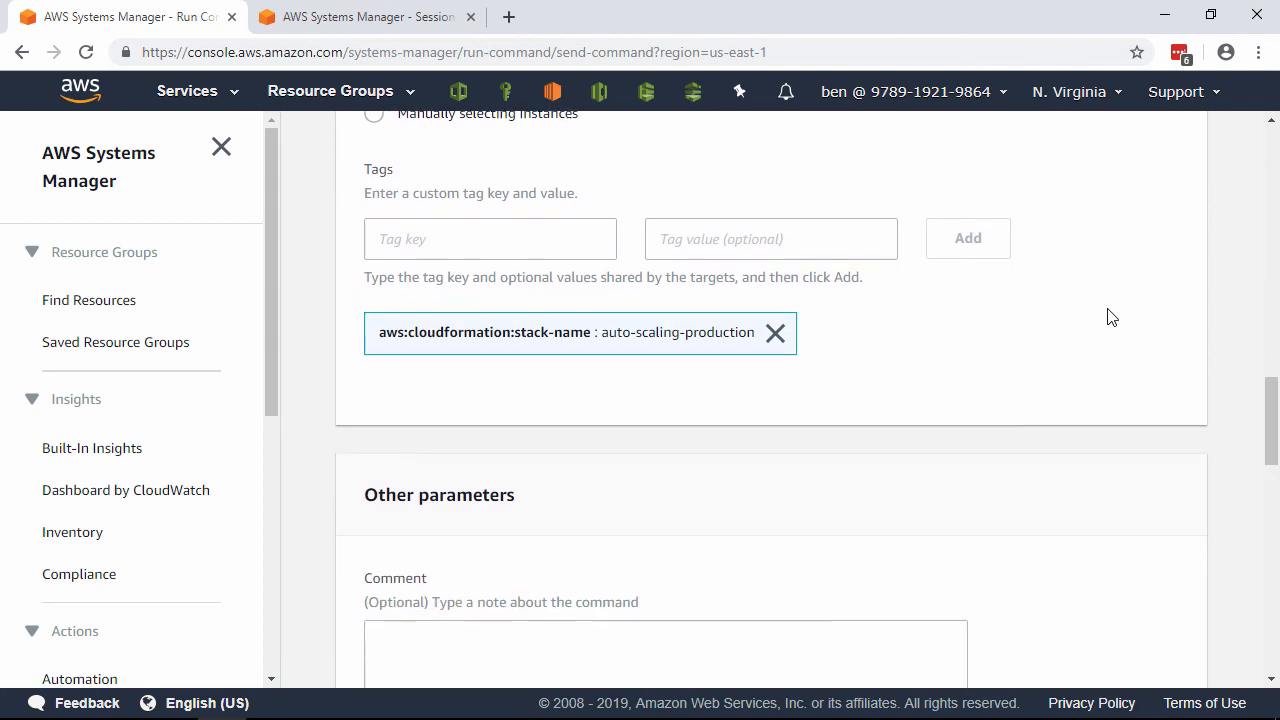
pyautogui.scroll(-2, 1110, 317)
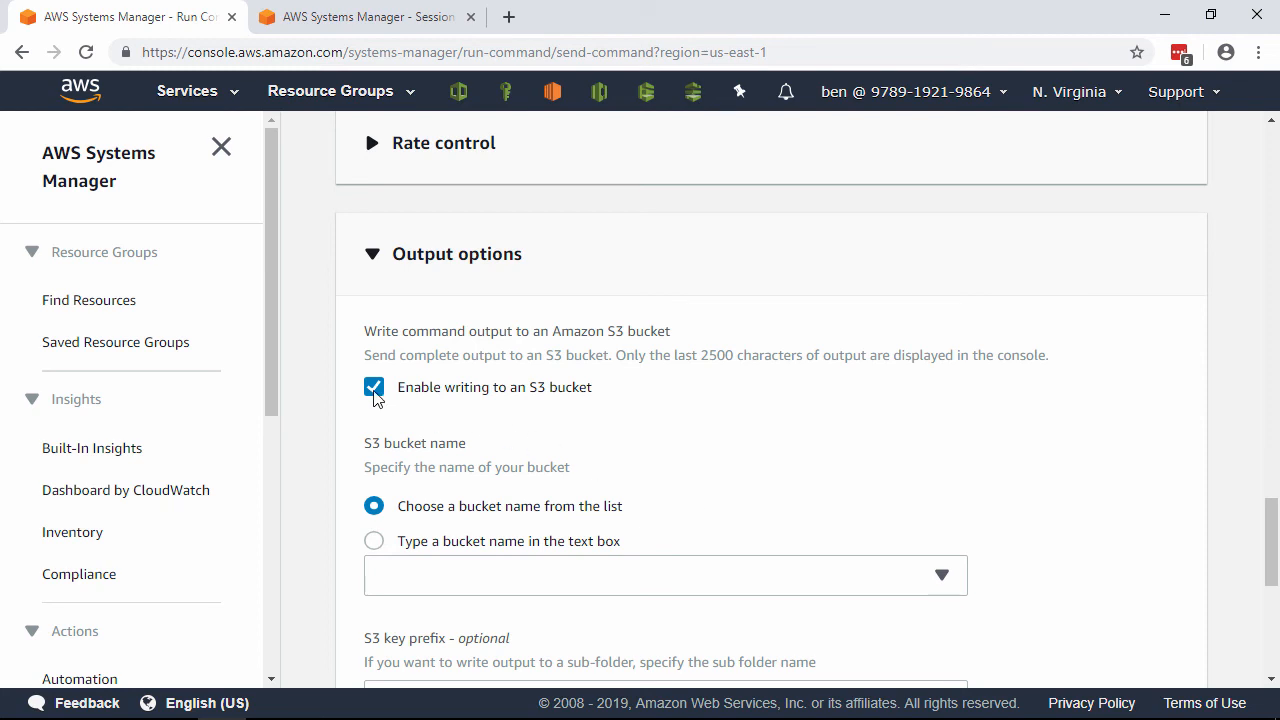
pyautogui.click(374, 392)
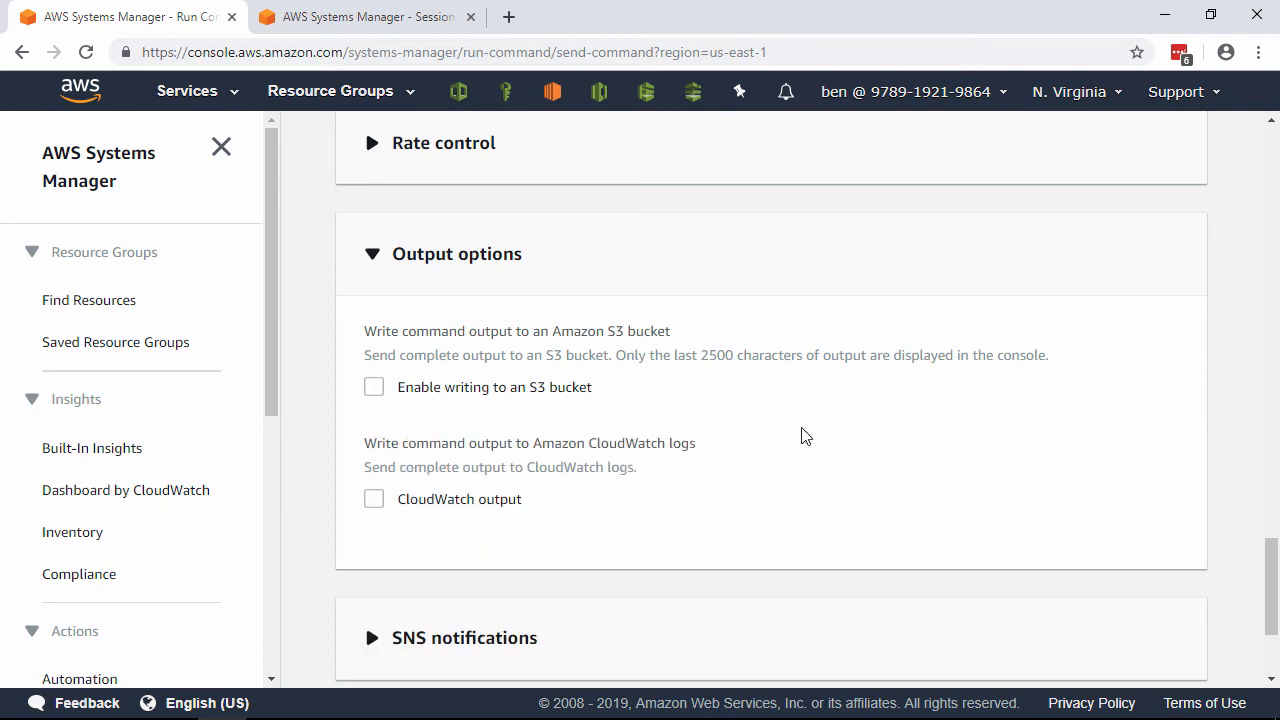
pyautogui.scroll(-2, 849, 434)
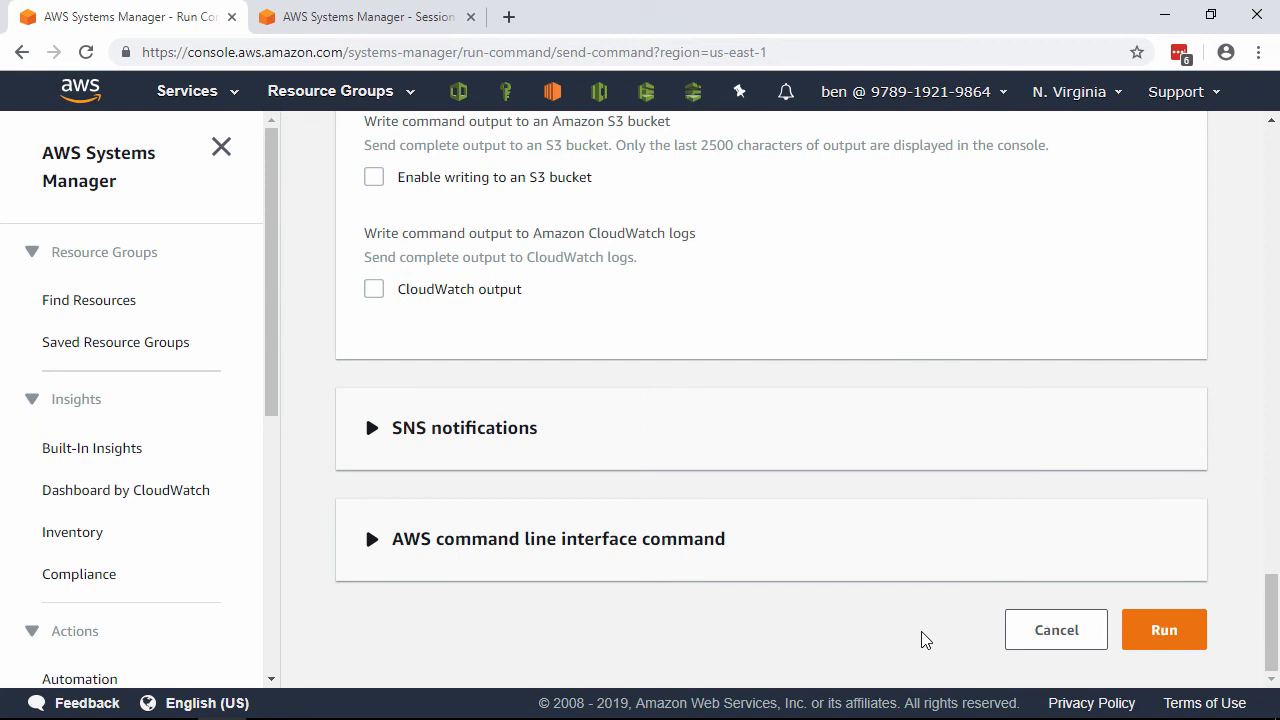
pyautogui.click(1172, 643)
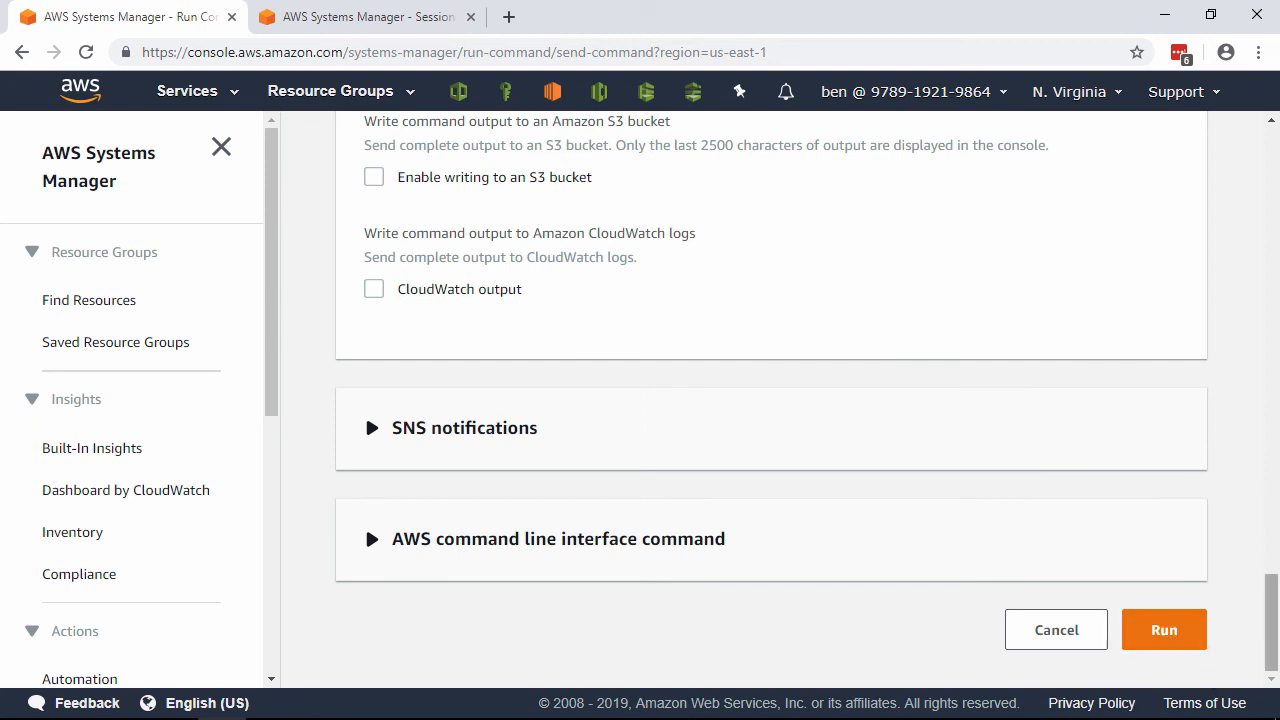